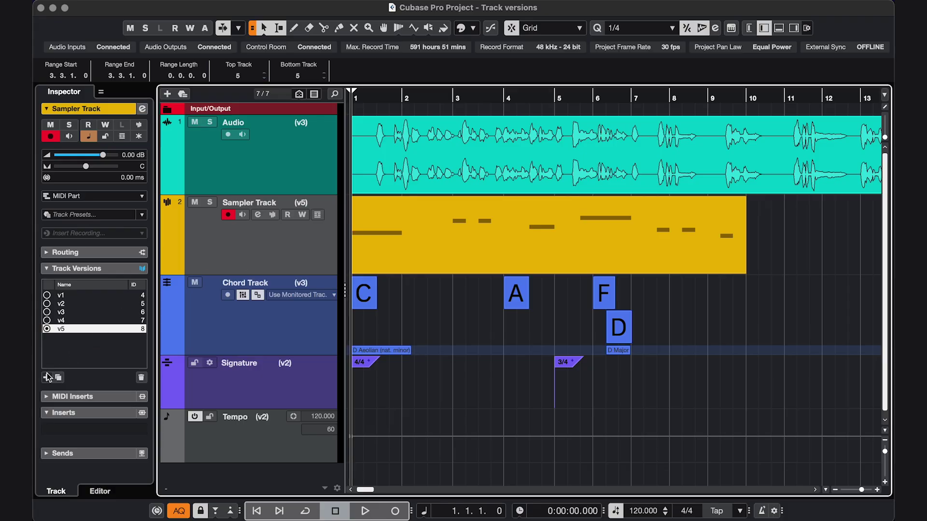
Create a new empty track version on the Sampler Track and another on the Audio track
{"action": "left_click", "coordinate": [46, 377]}
{"action": "left_click", "coordinate": [204, 187]}
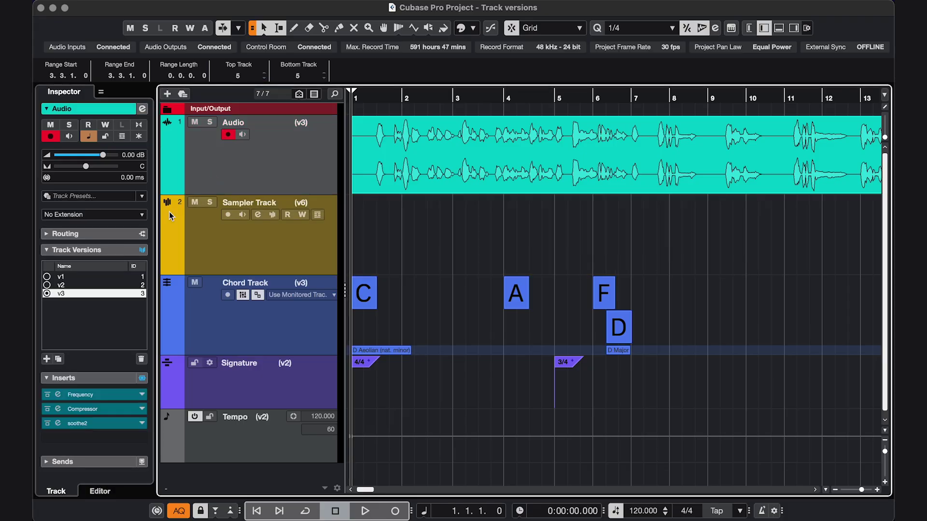
{"action": "left_click", "coordinate": [47, 359]}
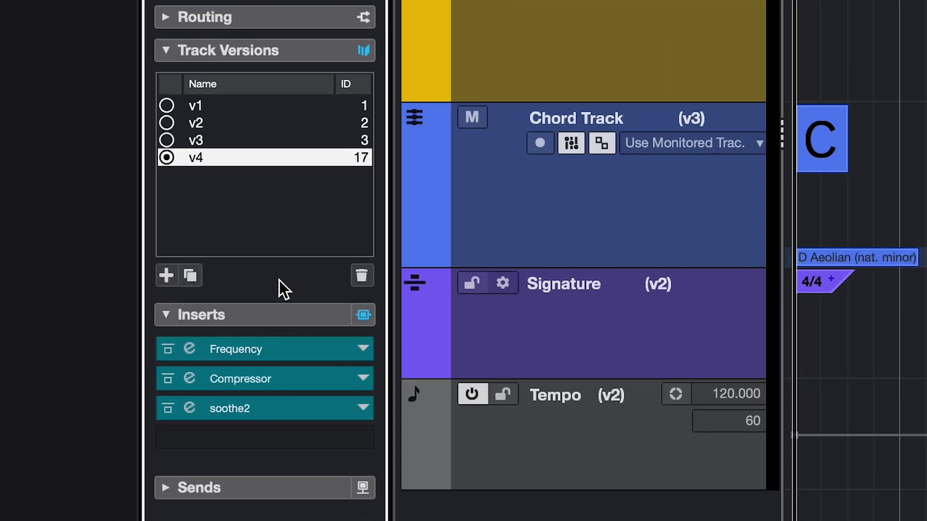
Add one more empty version to the Audio track and delete it again
{"action": "left_click", "coordinate": [167, 282]}
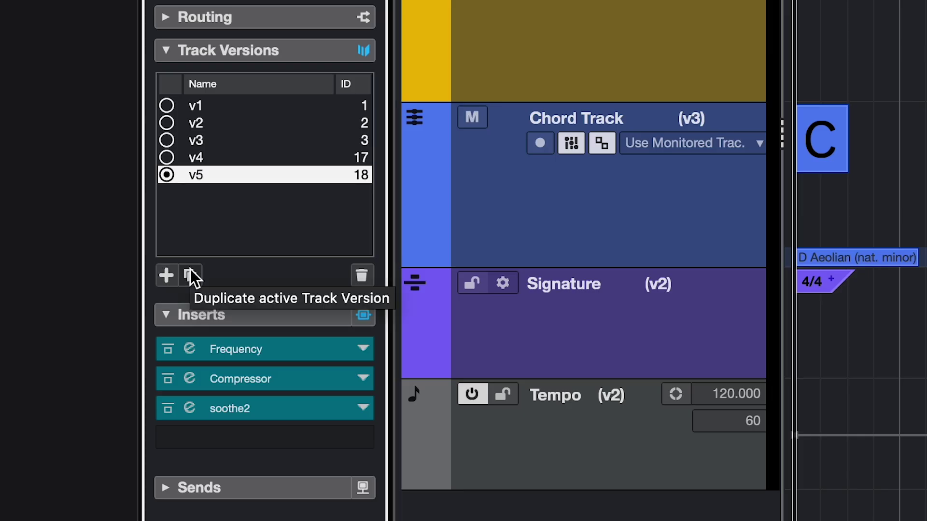
{"action": "left_click", "coordinate": [357, 273]}
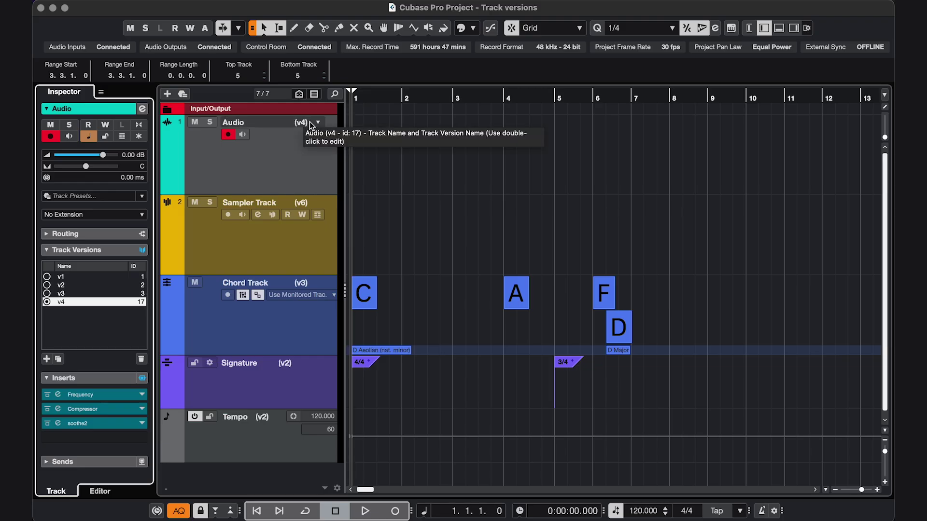
Create another new version of the Audio track from its track header and switch back to v3
{"action": "left_click", "coordinate": [317, 123]}
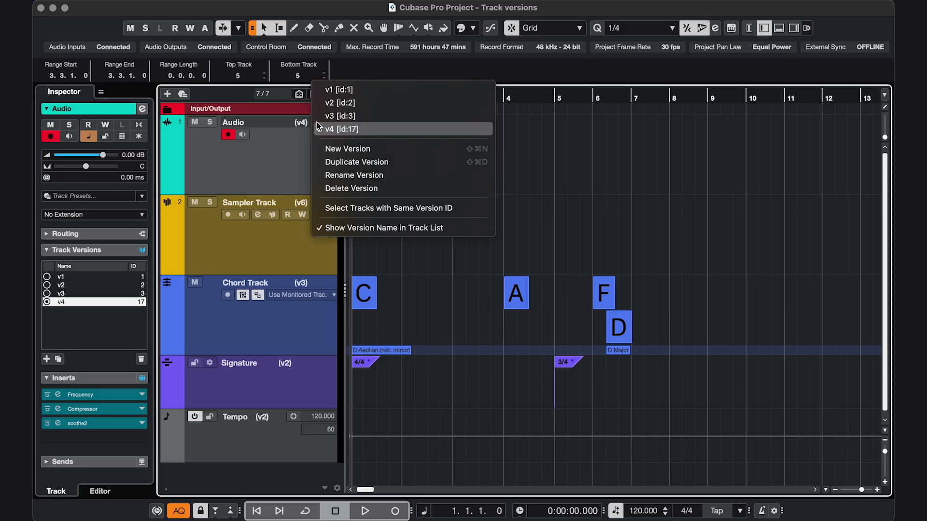
{"action": "left_click", "coordinate": [322, 149]}
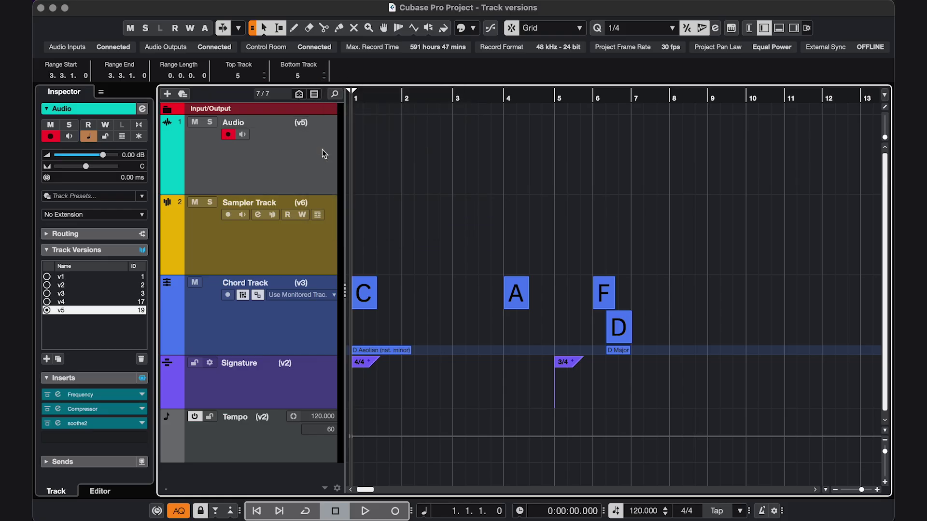
{"action": "left_click", "coordinate": [317, 123]}
{"action": "left_click", "coordinate": [333, 106]}
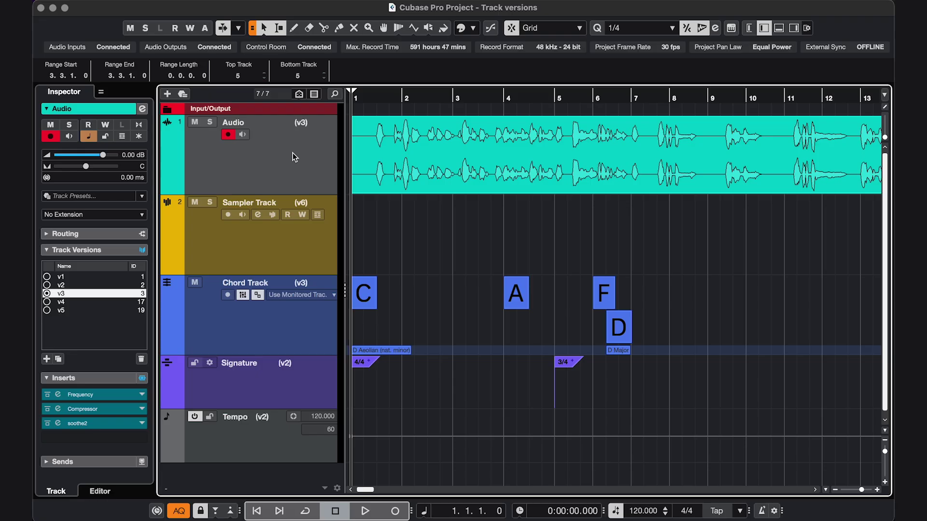
Toggle the display of the version name in the track list
{"action": "left_click", "coordinate": [317, 123]}
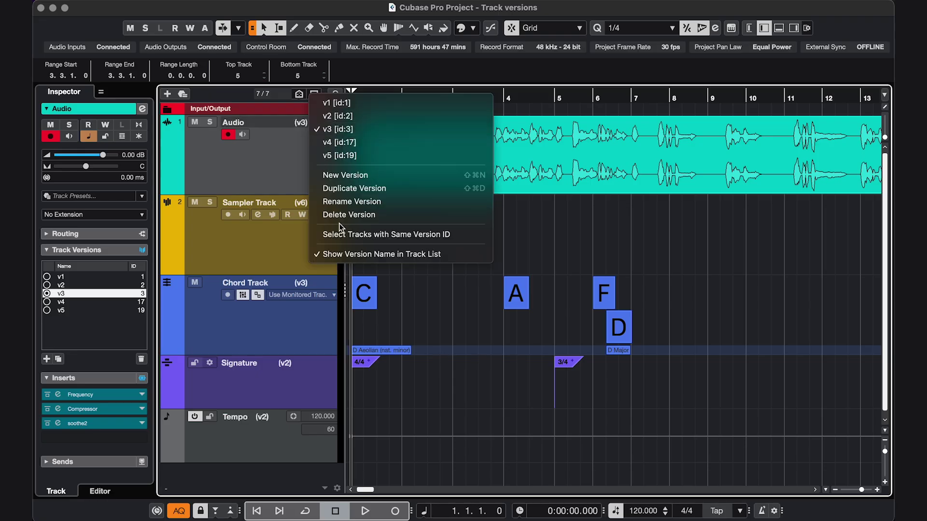
{"action": "left_click", "coordinate": [343, 254]}
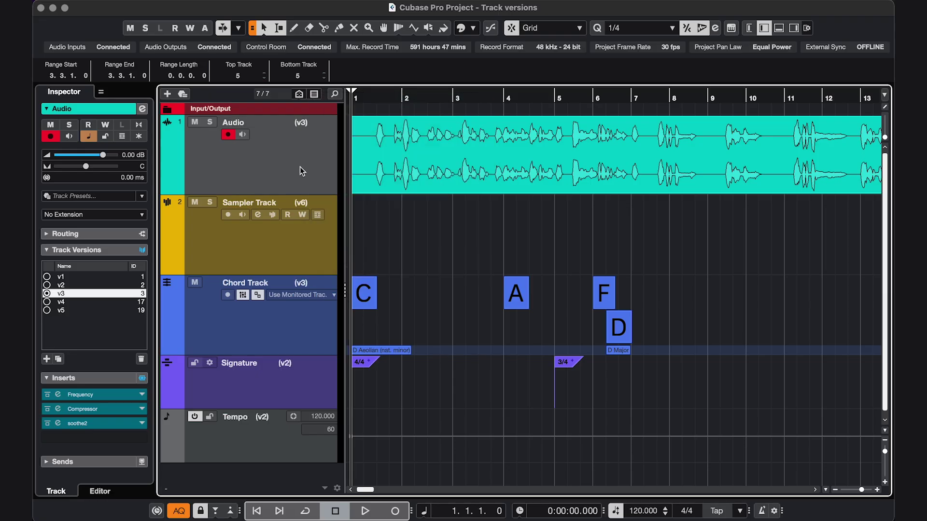
Rename the Audio track's active version v3 as "higher"
{"action": "left_click", "coordinate": [314, 124]}
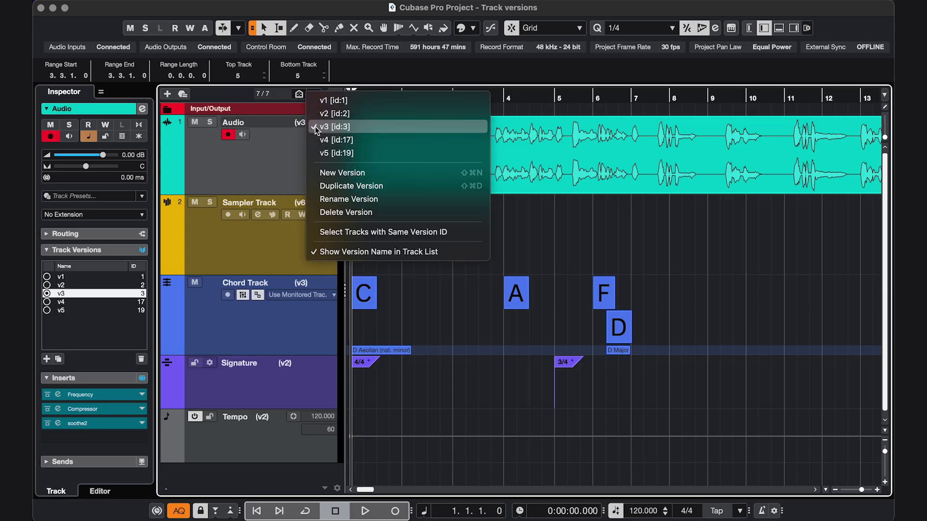
{"action": "left_click", "coordinate": [339, 203]}
{"action": "type", "text": "higher"}
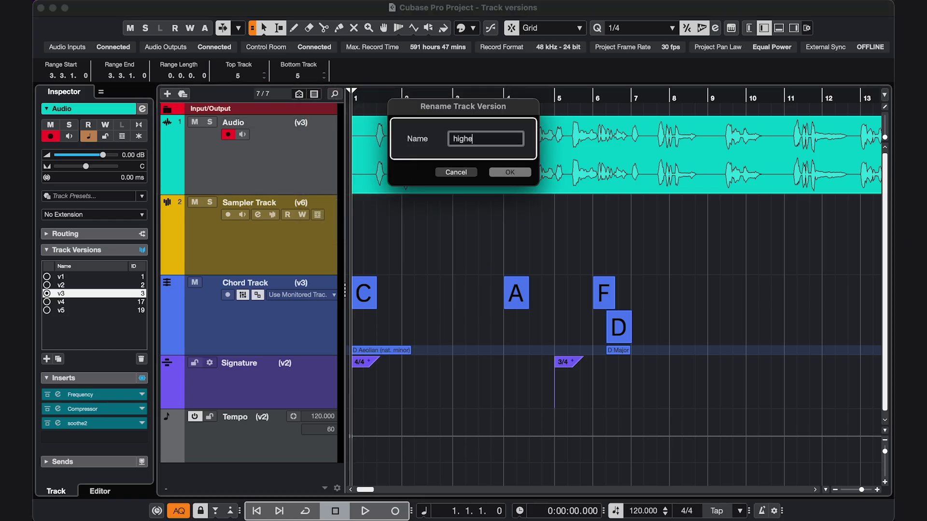
{"action": "left_click", "coordinate": [510, 172]}
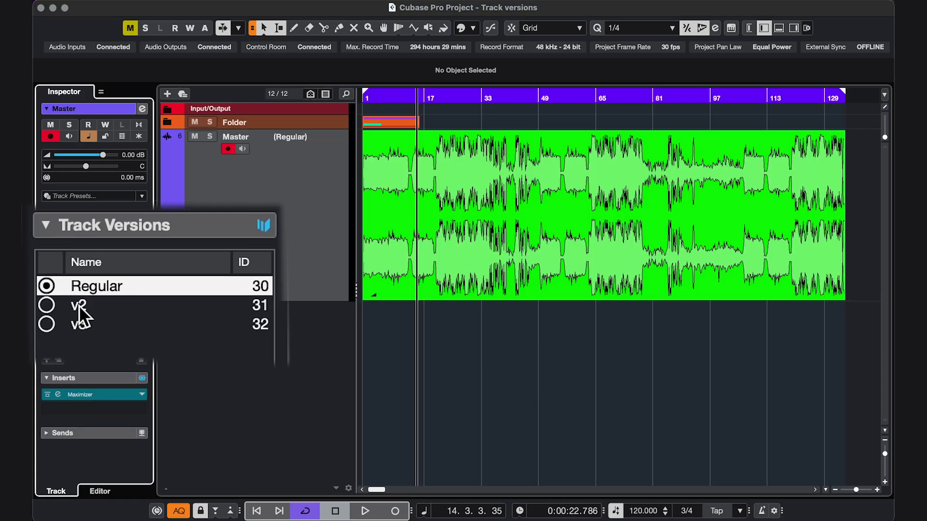
Rename version v2 of the Master track as "Louder"
{"action": "double_click", "coordinate": [80, 305]}
{"action": "type", "text": "Louder"}
{"action": "key", "text": "Return"}
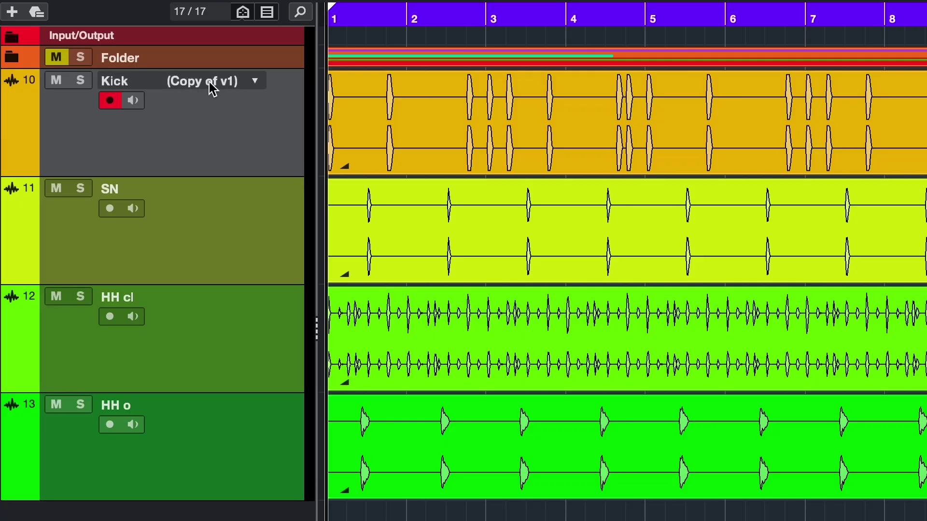
Rename the Kick track's version "Copy of v1" as "B"
{"action": "double_click", "coordinate": [210, 83]}
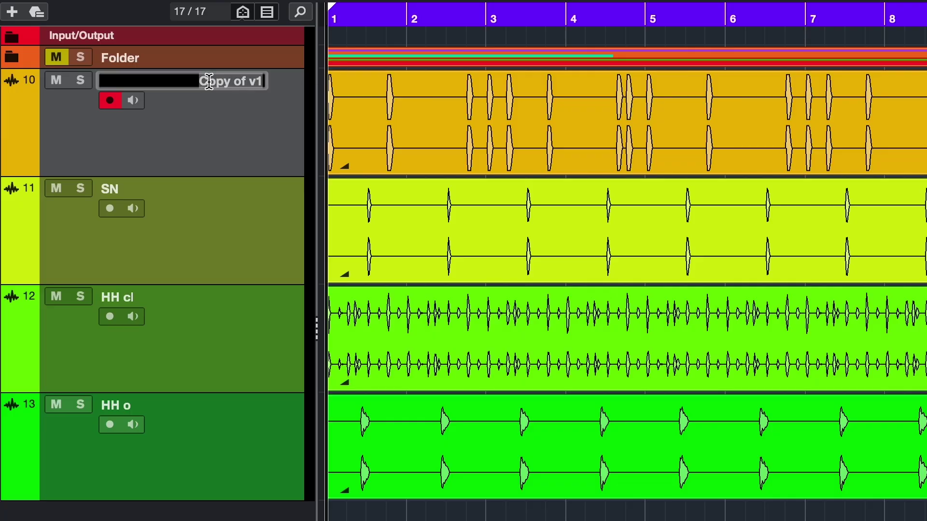
{"action": "type", "text": "B"}
{"action": "key", "text": "Return"}
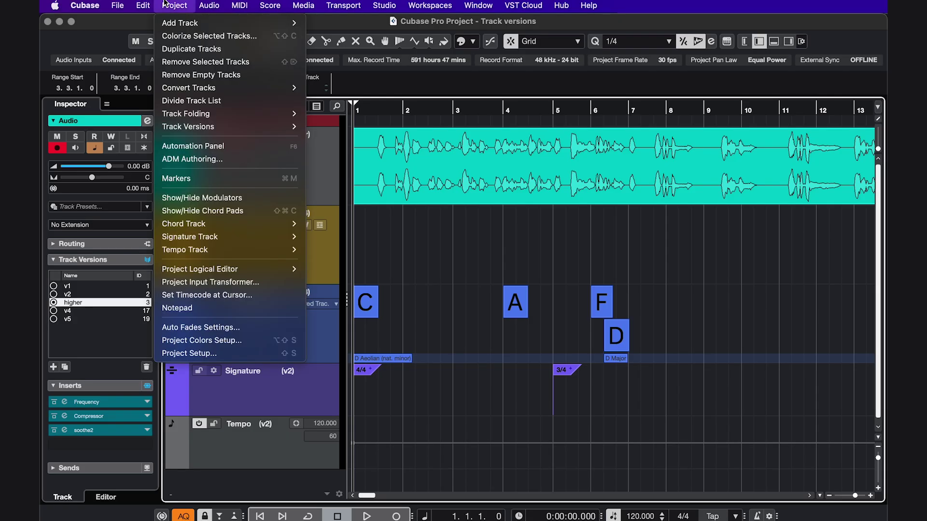
{"action": "mouse_move", "coordinate": [222, 131]}
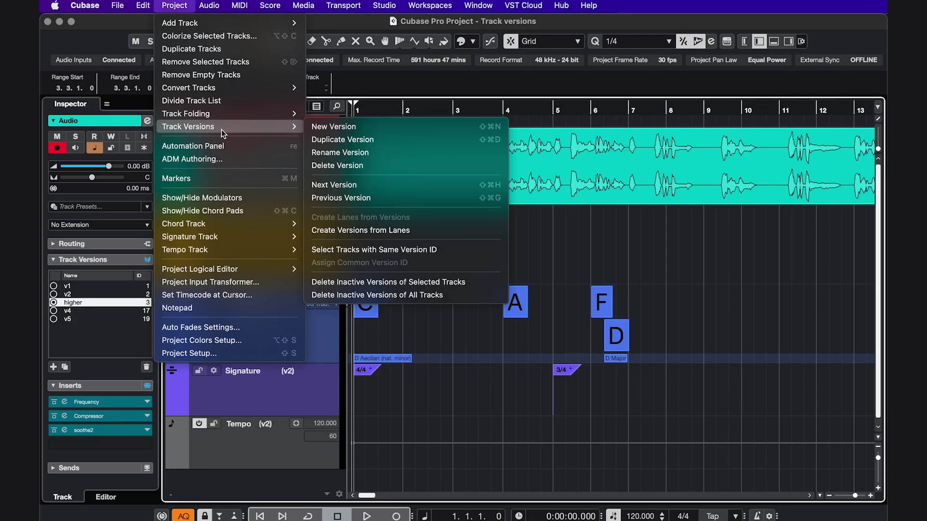
{"action": "left_click", "coordinate": [354, 184]}
Colorize the audio event in the Audio track's "higher" version orange
{"action": "left_click", "coordinate": [402, 192]}
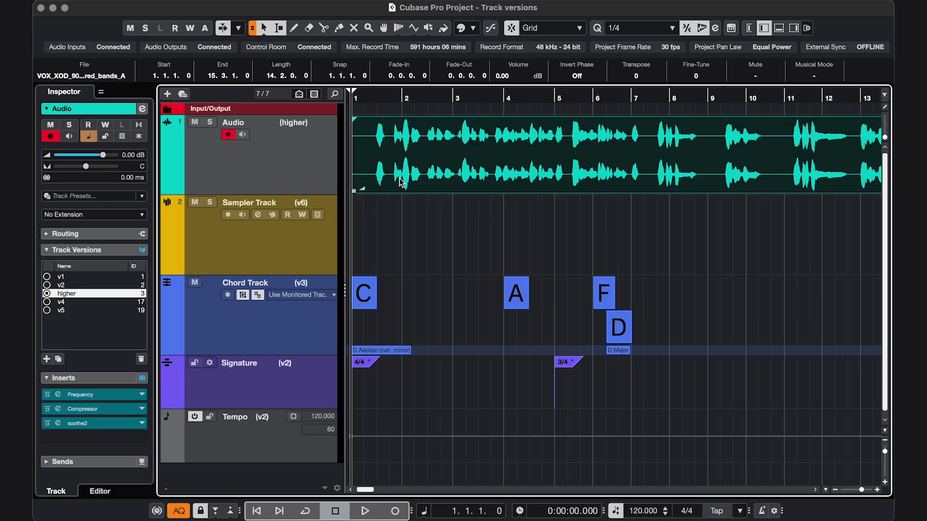
{"action": "left_click", "coordinate": [472, 41]}
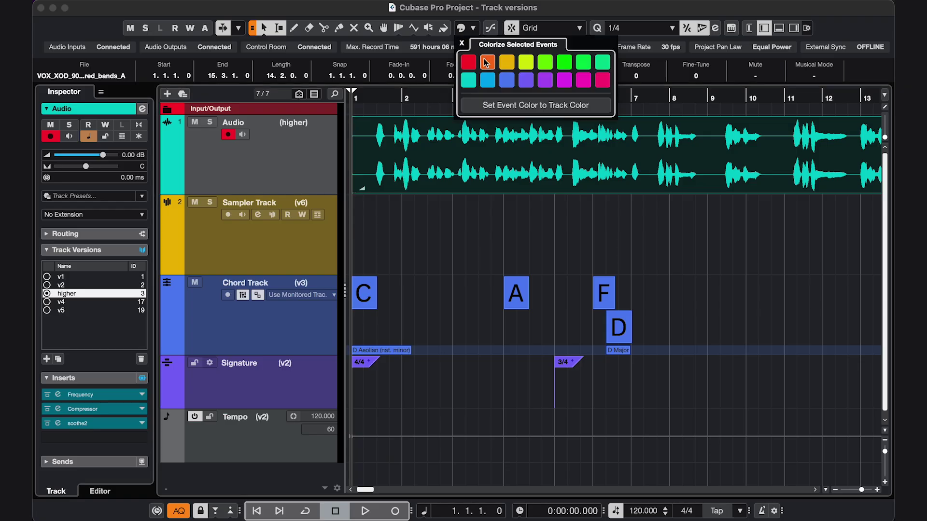
{"action": "left_click", "coordinate": [486, 62]}
Switch the Audio track to version v2 and colorize its event purple
{"action": "left_click", "coordinate": [293, 122]}
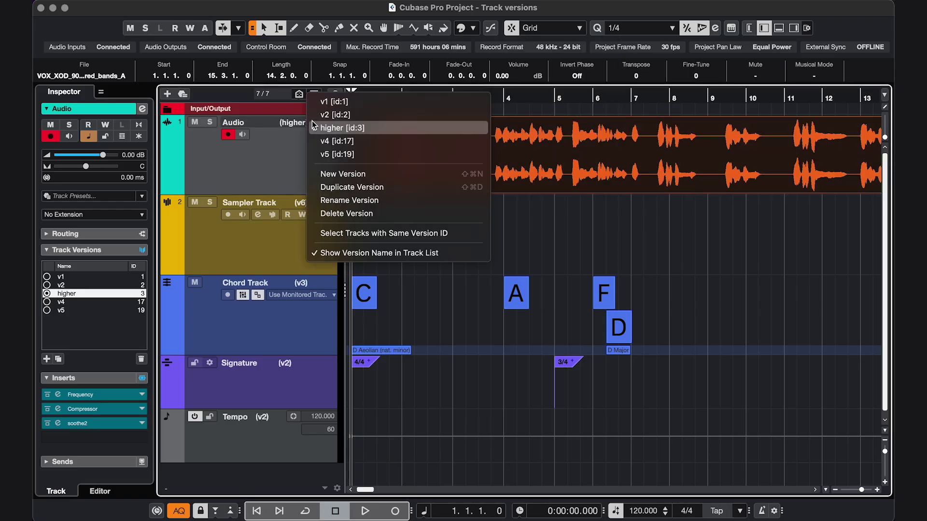
{"action": "left_click", "coordinate": [301, 109]}
{"action": "left_click", "coordinate": [545, 80]}
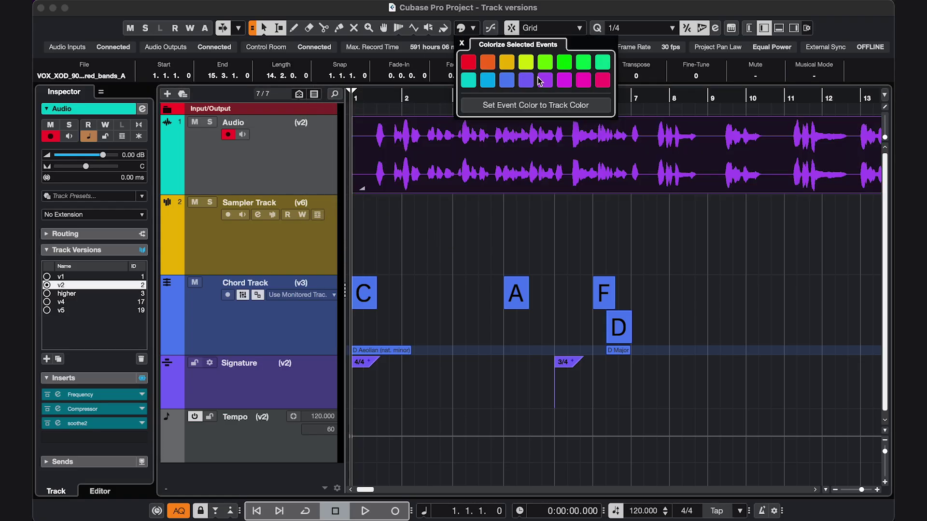
Compare the Audio track's versions by switching to "higher" and back to v2
{"action": "left_click", "coordinate": [301, 122]}
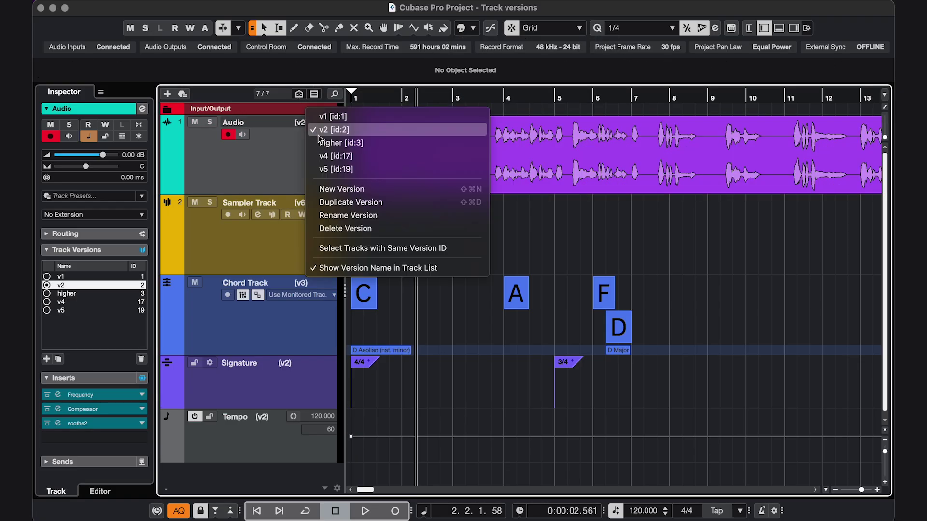
{"action": "left_click", "coordinate": [321, 140]}
{"action": "left_click", "coordinate": [321, 124]}
{"action": "left_click", "coordinate": [319, 109]}
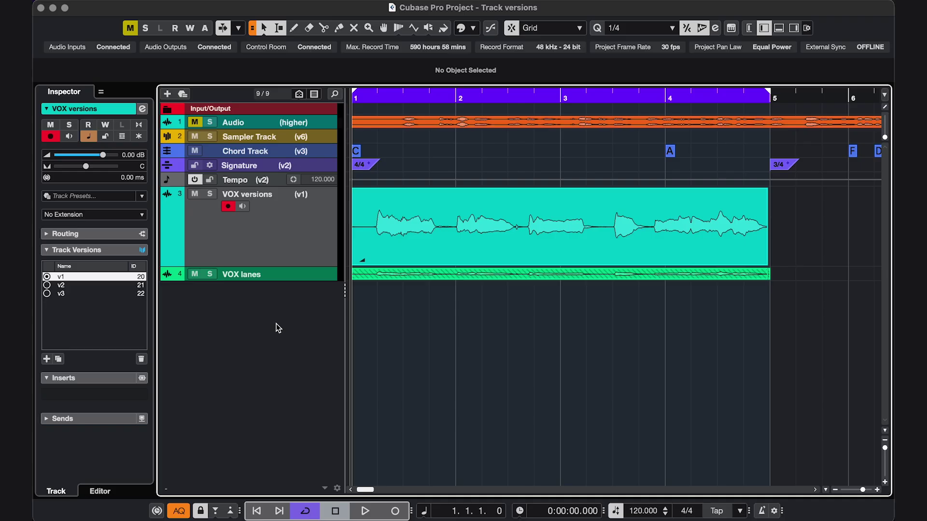
Step through v2 and v3 of the VOX versions track and create lanes from its versions
{"action": "left_click", "coordinate": [94, 287]}
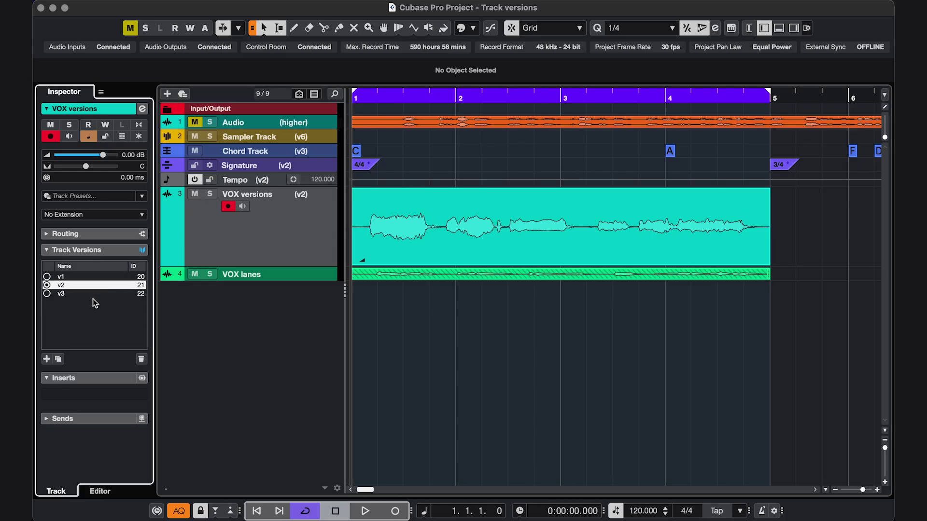
{"action": "left_click", "coordinate": [94, 294]}
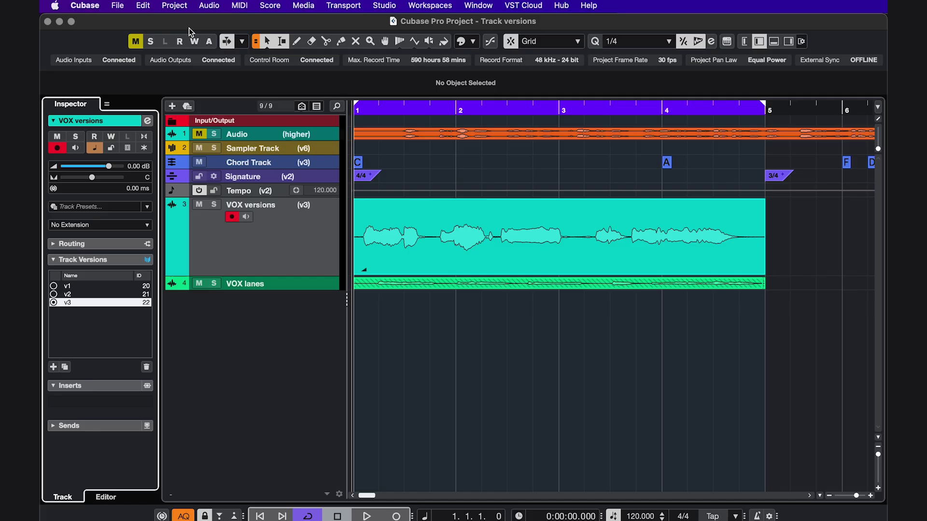
{"action": "left_click", "coordinate": [169, 0]}
{"action": "mouse_move", "coordinate": [250, 123]}
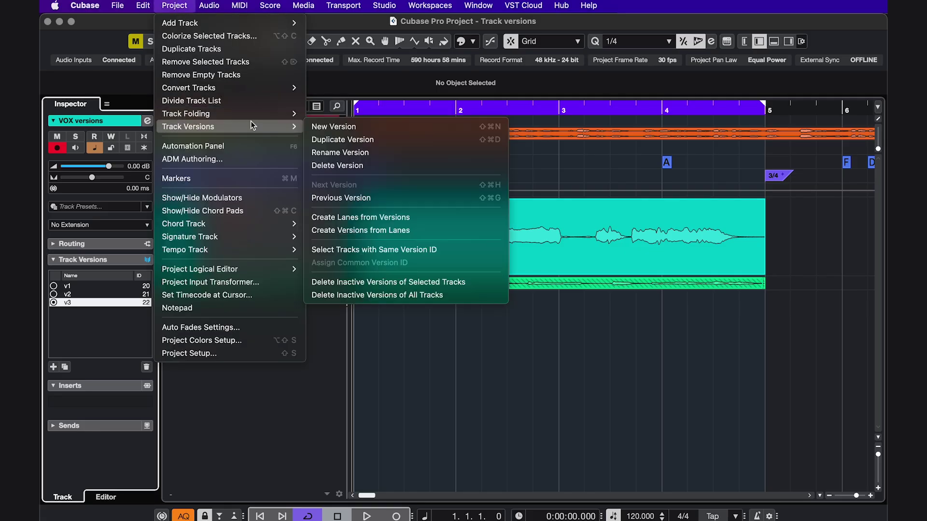
{"action": "left_click", "coordinate": [333, 217]}
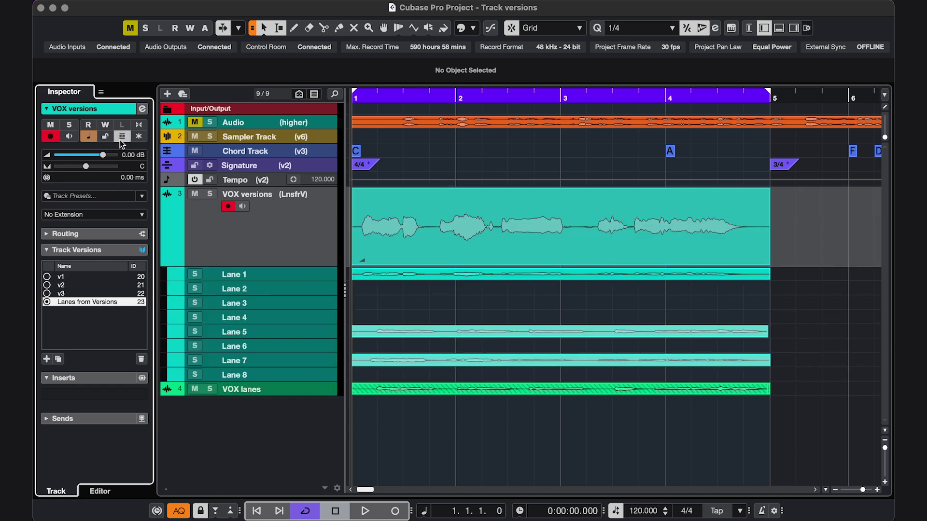
Create track versions from the VOX lanes track's lanes and view versions VOX lanes (3) and VOX lanes (4)
{"action": "key", "text": "Down"}
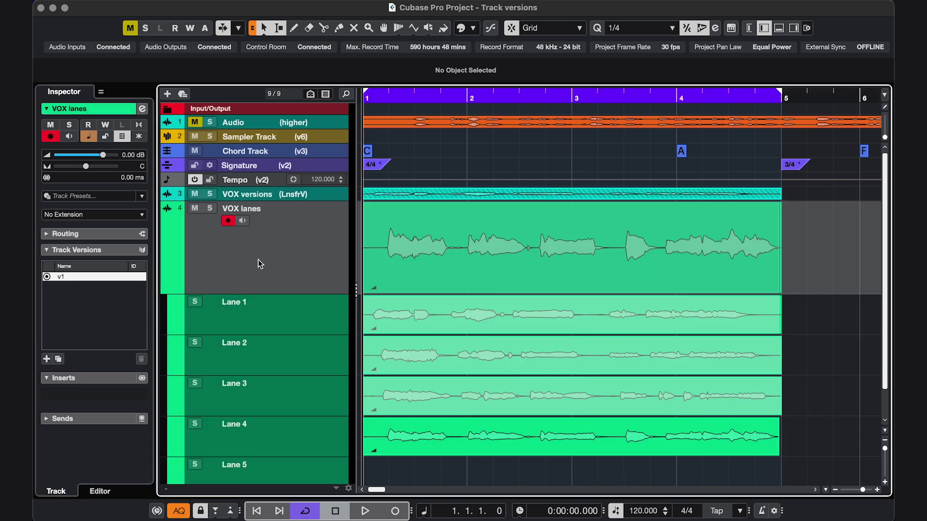
{"action": "right_click", "coordinate": [258, 259]}
{"action": "mouse_move", "coordinate": [241, 114]}
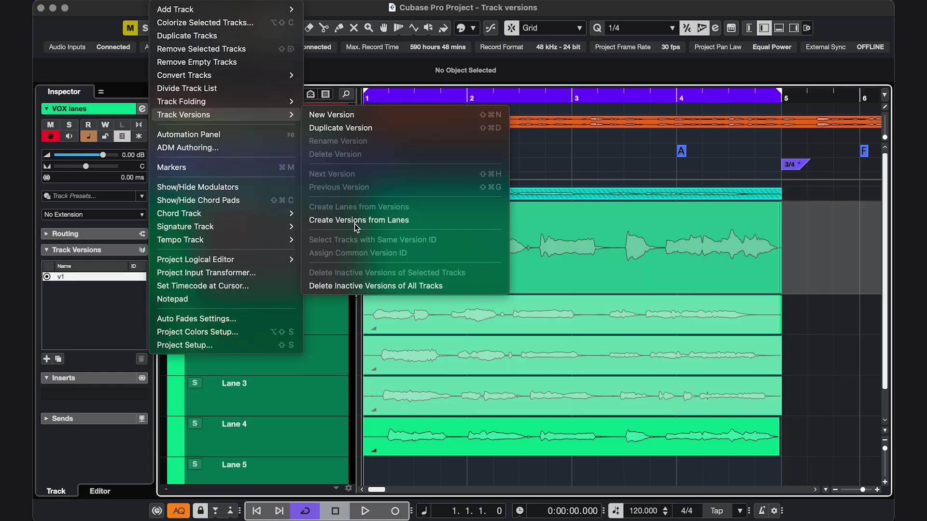
{"action": "left_click", "coordinate": [355, 222]}
{"action": "left_click", "coordinate": [87, 302]}
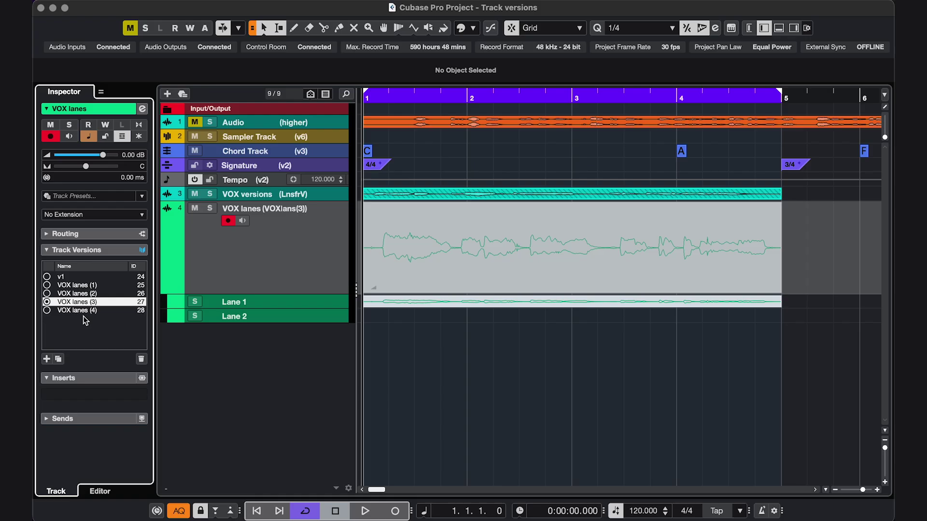
{"action": "left_click", "coordinate": [85, 311]}
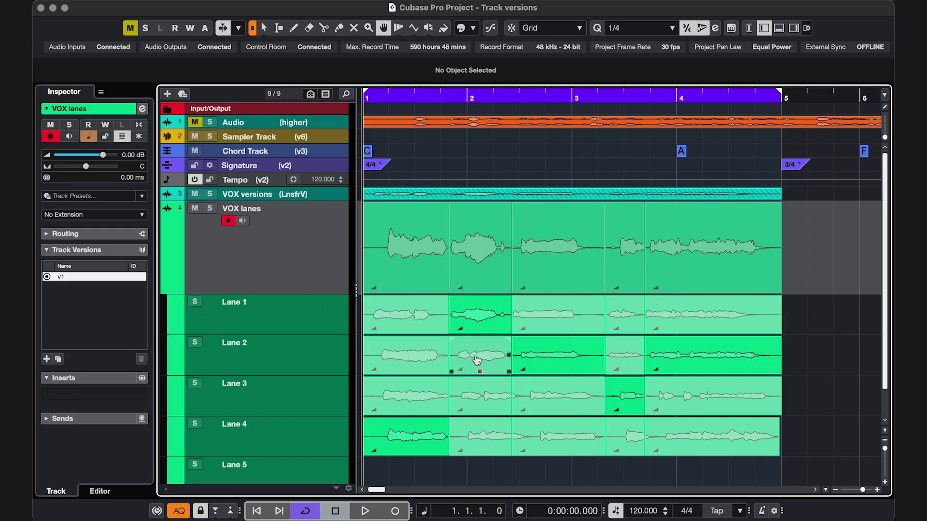
Duplicate the comped v1 of VOX lanes and use Lane 1 for the first segment and Lane 2 for the second
{"action": "left_click", "coordinate": [59, 359]}
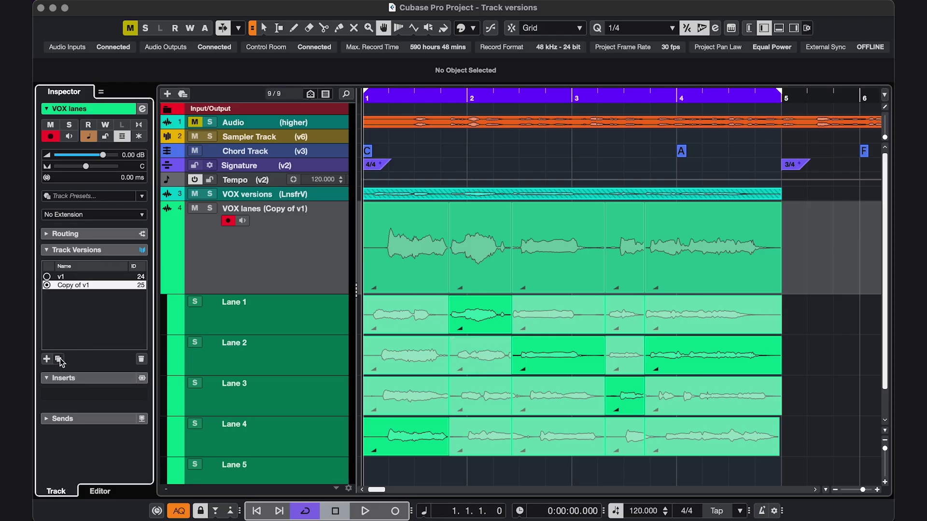
{"action": "left_click", "coordinate": [403, 331]}
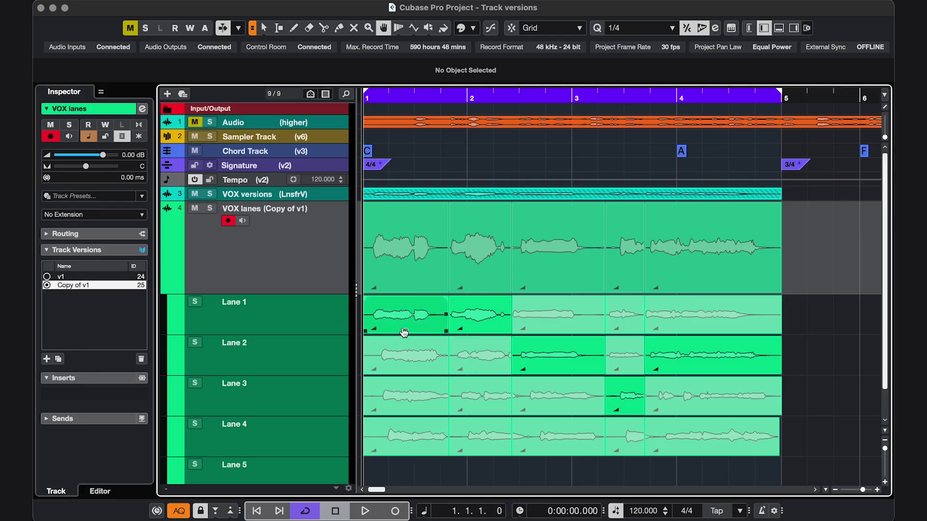
{"action": "left_click", "coordinate": [478, 356]}
Switch the VOX lanes track back to version v1
{"action": "left_click", "coordinate": [321, 209]}
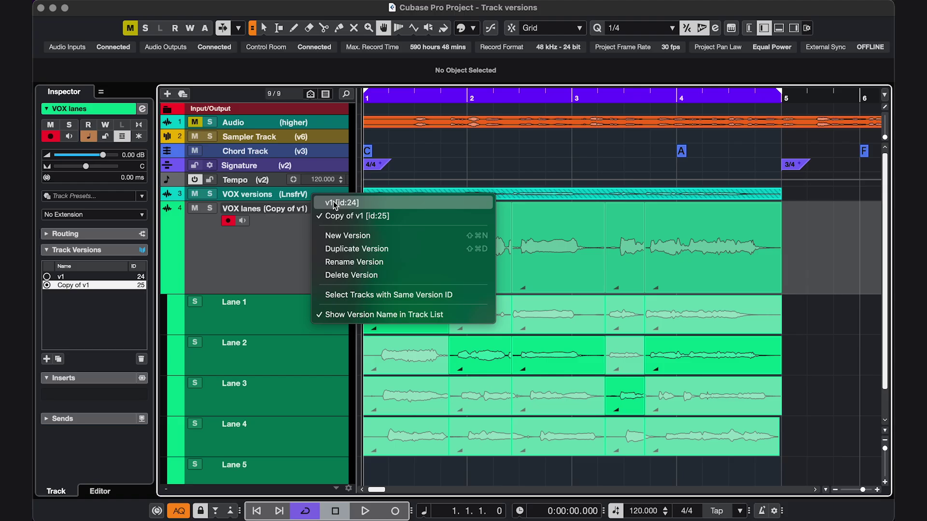
{"action": "left_click", "coordinate": [333, 203]}
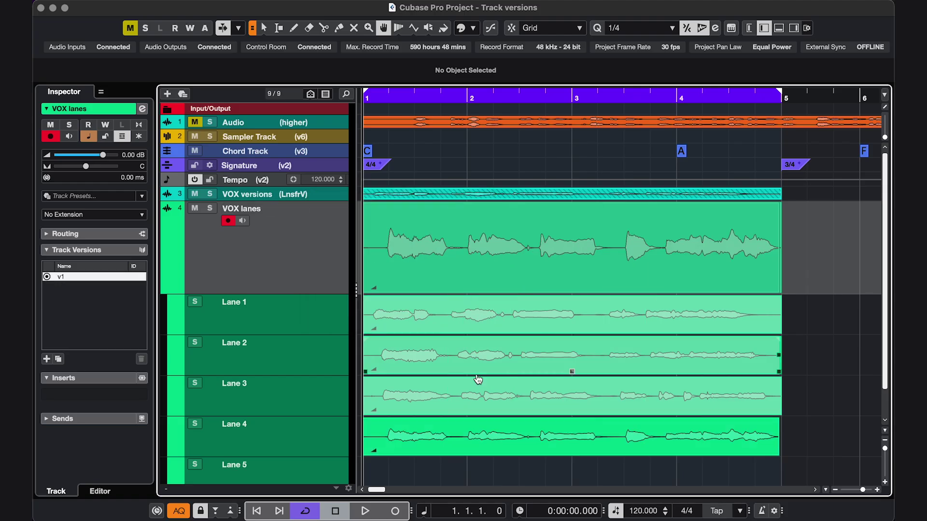
Duplicate the uncut v1 of VOX lanes and comp in Lane 1 from about mid bar 2 to just past bar 3
{"action": "left_click", "coordinate": [58, 358]}
{"action": "left_click_drag", "start_coordinate": [511, 323], "coordinate": [583, 324]}
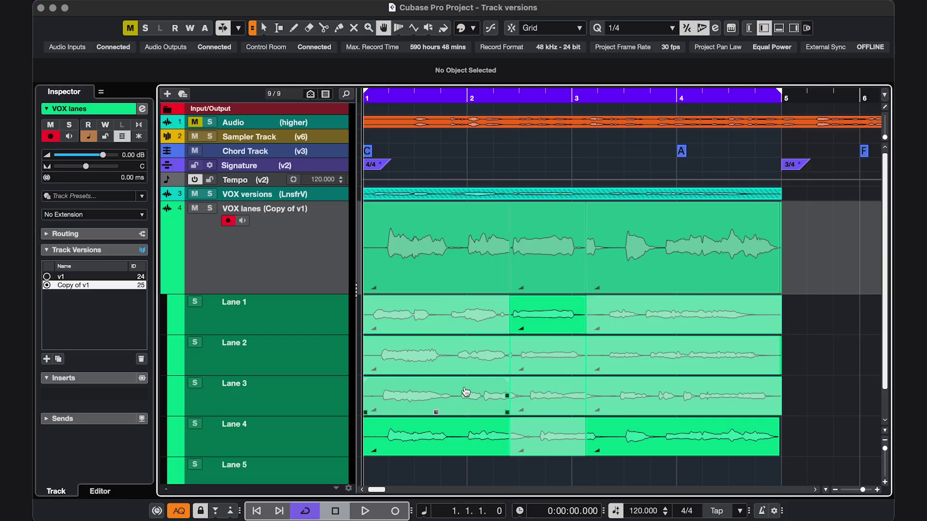
Comp in Lane 3 of the VOX lanes track's copied version from just after bar 1 to just before bar 2
{"action": "left_click_drag", "start_coordinate": [464, 393], "coordinate": [375, 398]}
{"action": "right_click", "coordinate": [815, 328]}
{"action": "left_click", "coordinate": [719, 324]}
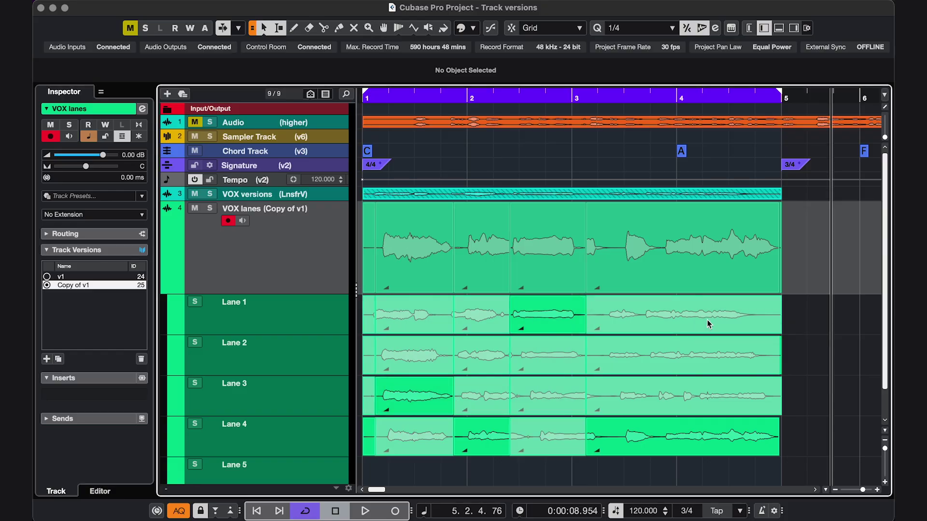
Delete the overlapping unused takes from all VOX lanes events in Copy of v1, and switch the track back to v1
{"action": "left_click_drag", "start_coordinate": [799, 280], "coordinate": [349, 233]}
{"action": "left_click", "coordinate": [205, 1]}
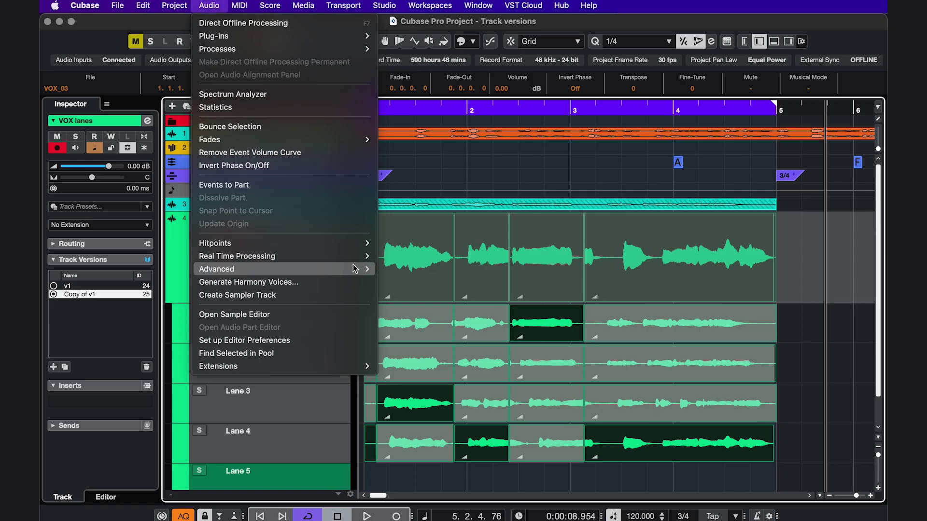
{"action": "mouse_move", "coordinate": [356, 269]}
{"action": "left_click", "coordinate": [421, 411]}
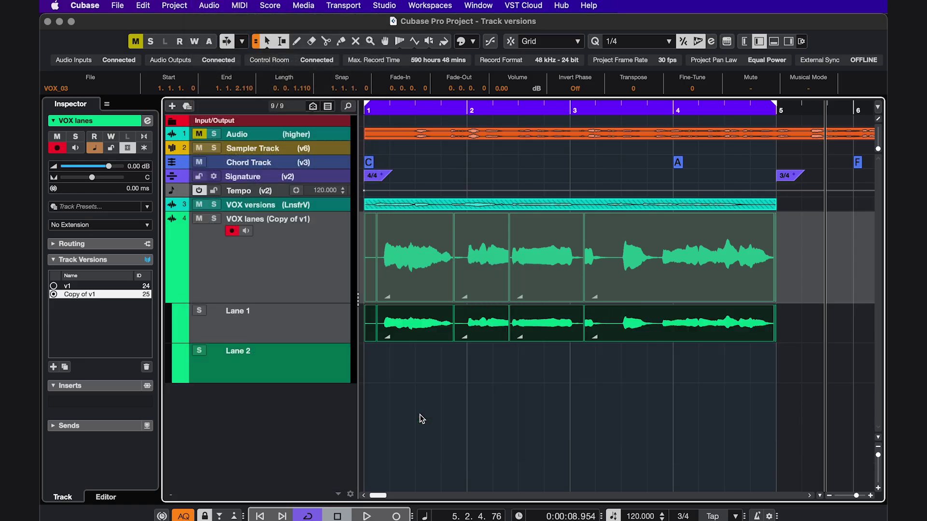
{"action": "left_click", "coordinate": [106, 289]}
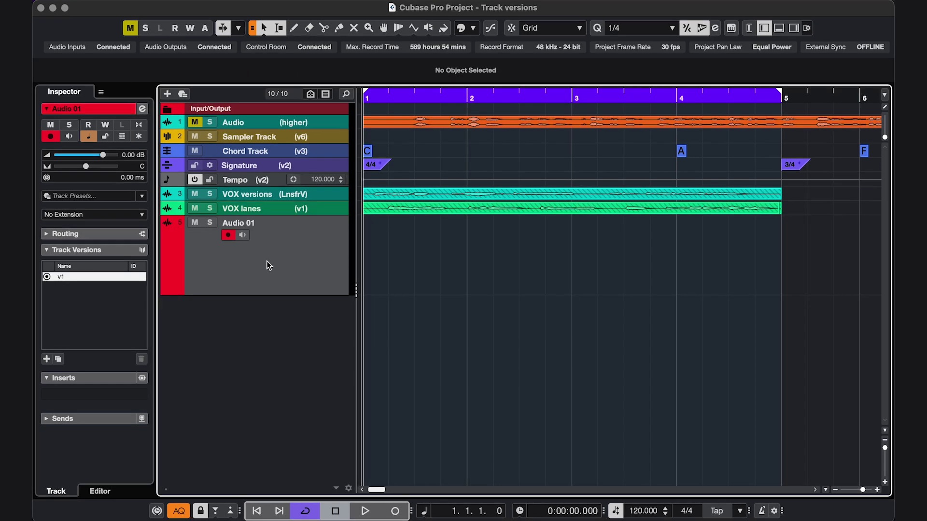
Rename the Audio 01 track as Trash and mute it
{"action": "double_click", "coordinate": [253, 224]}
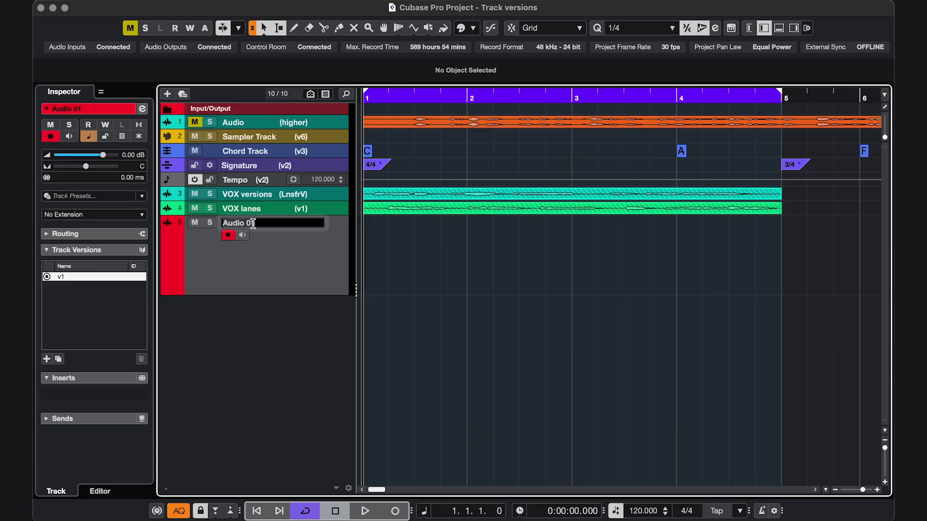
{"action": "type", "text": "Trash"}
{"action": "key", "text": "Return"}
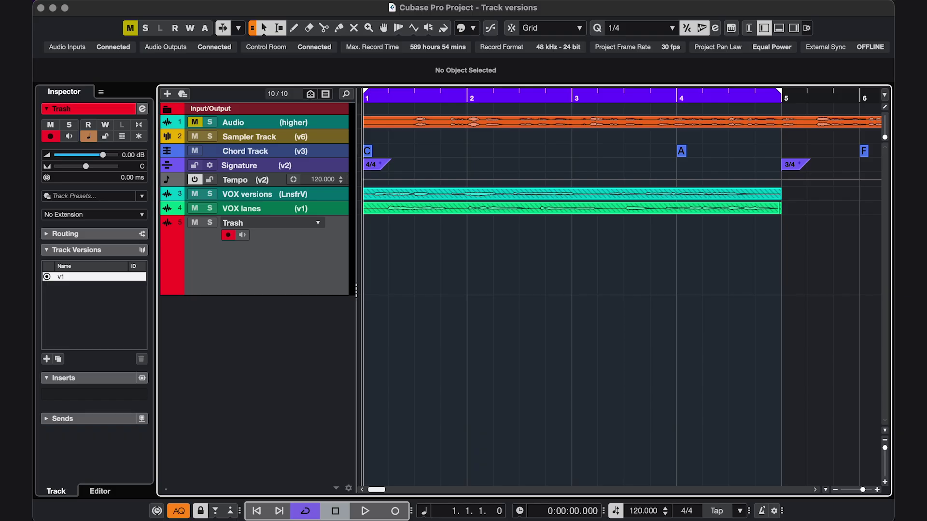
{"action": "left_click", "coordinate": [195, 223]}
Move a VOX lanes event to the Trash track, and move a VOX versions event into a new version v2 of it
{"action": "left_click_drag", "start_coordinate": [402, 210], "coordinate": [388, 246]}
{"action": "right_click", "coordinate": [319, 225]}
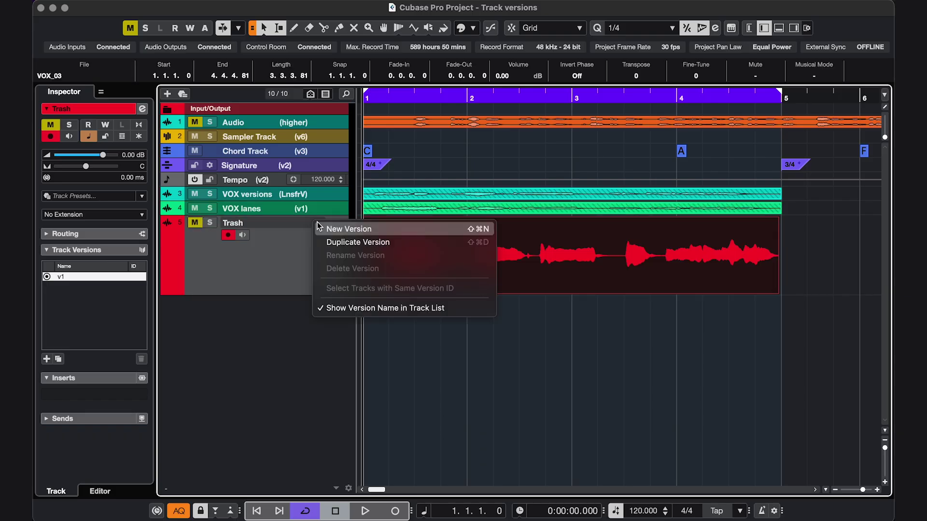
{"action": "left_click", "coordinate": [319, 228]}
{"action": "left_click_drag", "start_coordinate": [403, 198], "coordinate": [377, 259]}
Create version v3 on the Trash track and move the Audio track's event into it
{"action": "right_click", "coordinate": [321, 222]}
{"action": "left_click", "coordinate": [333, 250]}
{"action": "left_click_drag", "start_coordinate": [409, 127], "coordinate": [389, 235]}
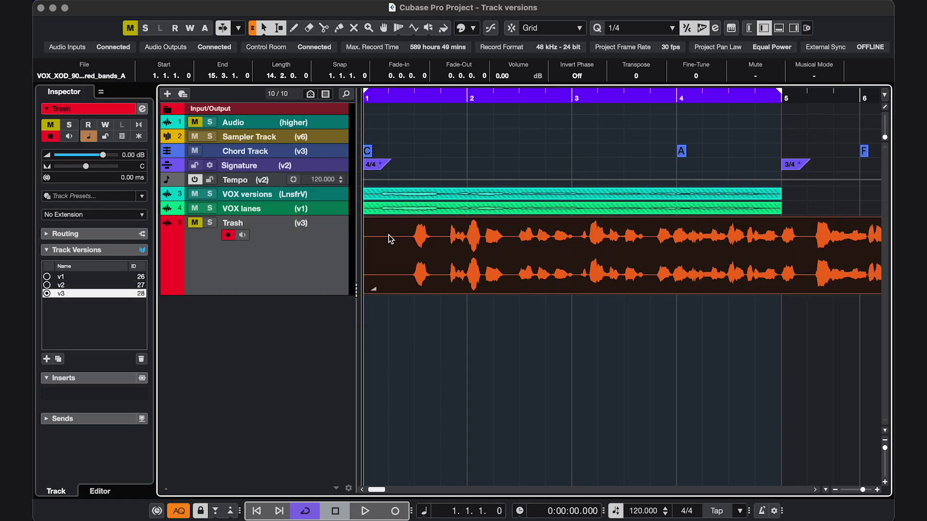
Duplicate version v2 of the Audio track
{"action": "left_click", "coordinate": [320, 124]}
{"action": "right_click", "coordinate": [317, 122]}
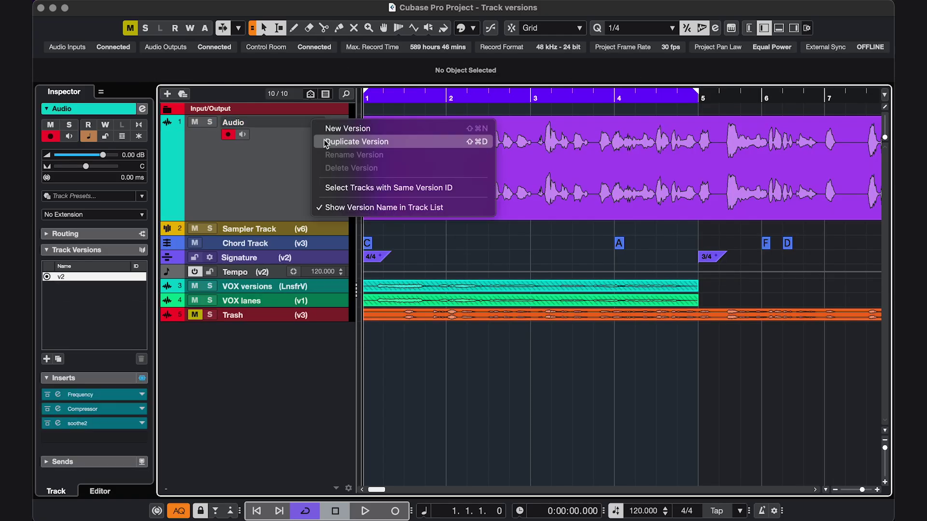
{"action": "left_click", "coordinate": [338, 141]}
Open the Audio track's event for VariAudio editing and raise the pitch of the first note at bar 2
{"action": "double_click", "coordinate": [409, 192]}
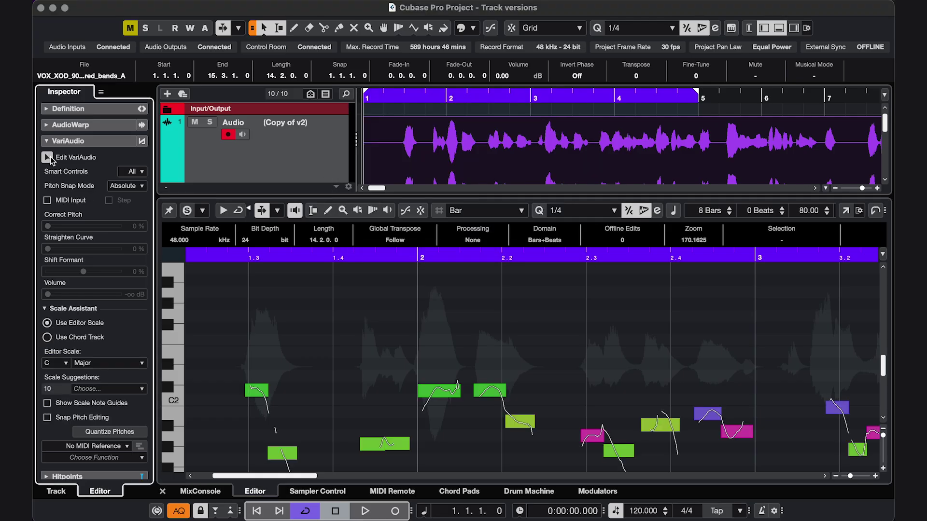
{"action": "left_click", "coordinate": [436, 389]}
{"action": "left_click_drag", "start_coordinate": [436, 387], "coordinate": [439, 366]}
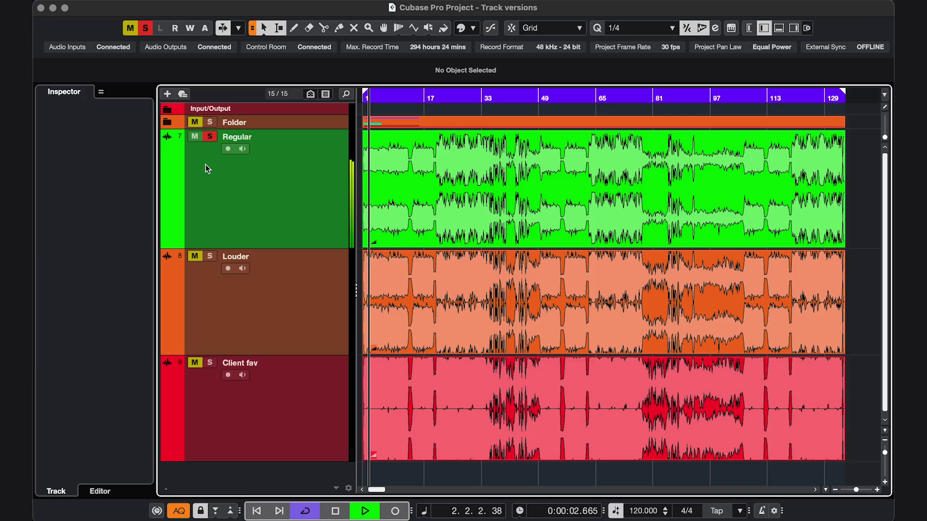
Audition the Louder and Client fav master tracks by soloing each in turn during playback
{"action": "left_click", "coordinate": [210, 256]}
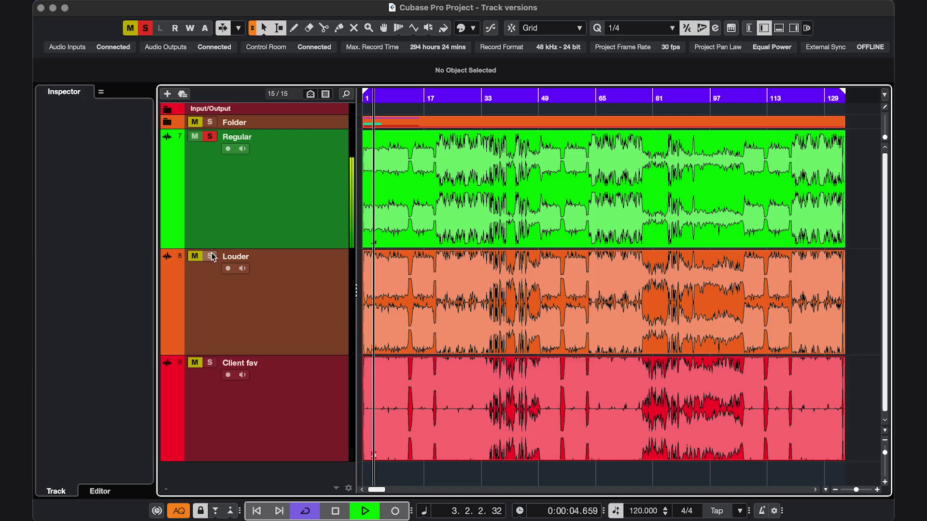
{"action": "left_click", "coordinate": [210, 364]}
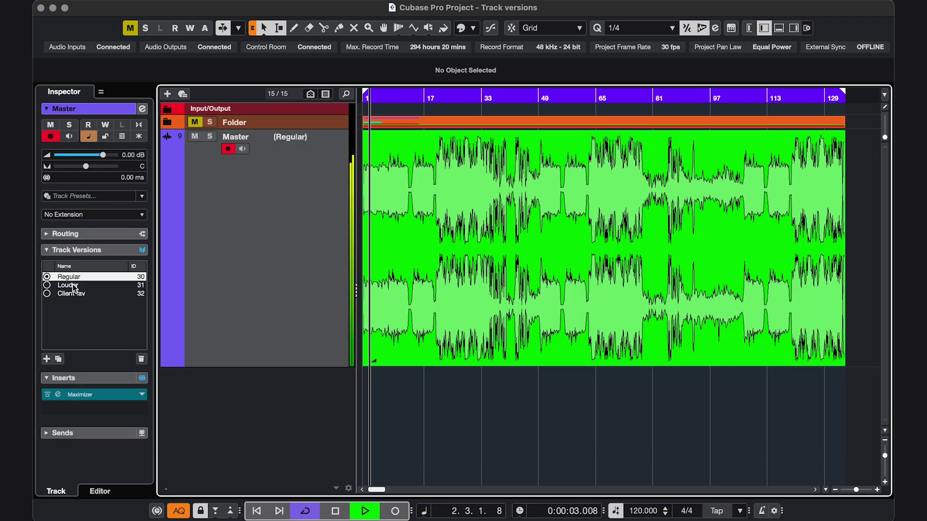
Compare the Master track's Louder and Client fav versions by activating each in turn during playback
{"action": "left_click", "coordinate": [72, 286]}
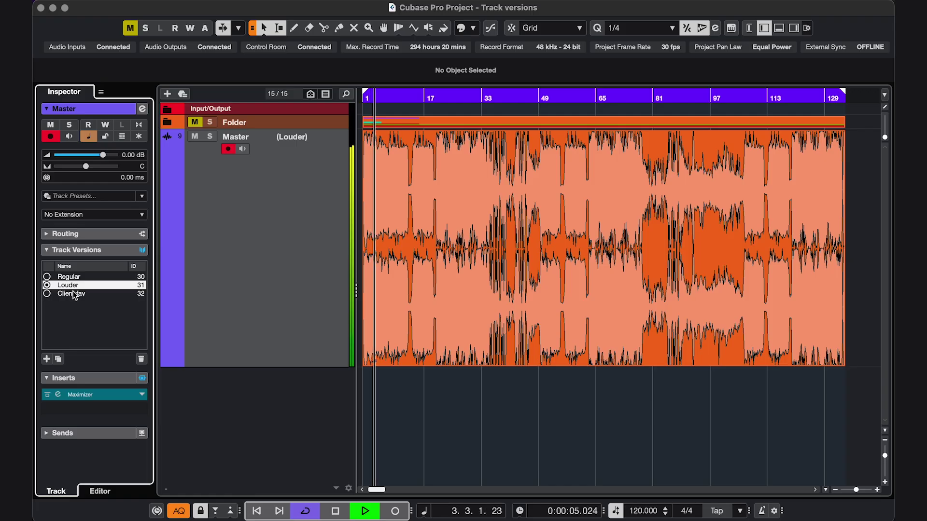
{"action": "left_click", "coordinate": [73, 293]}
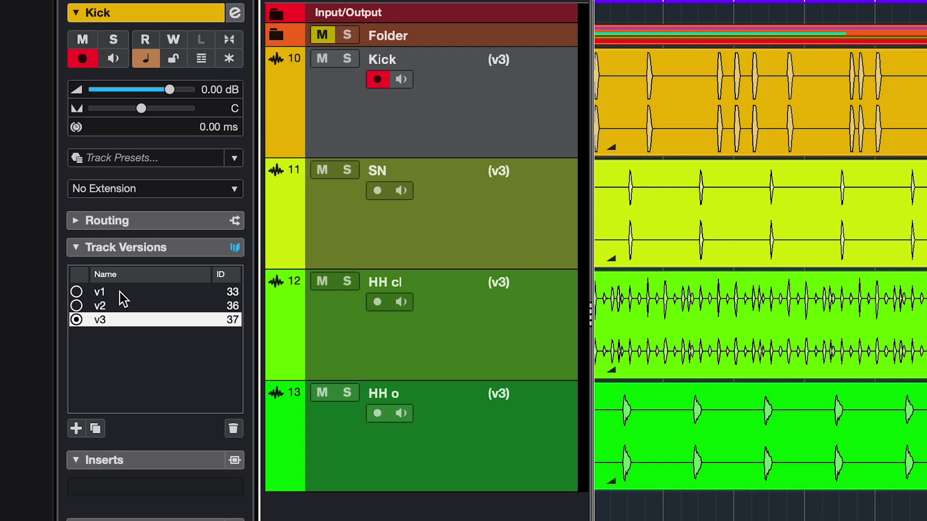
Rename version v2 of the Kick track as A
{"action": "double_click", "coordinate": [104, 305]}
{"action": "type", "text": "A"}
{"action": "key", "text": "Return"}
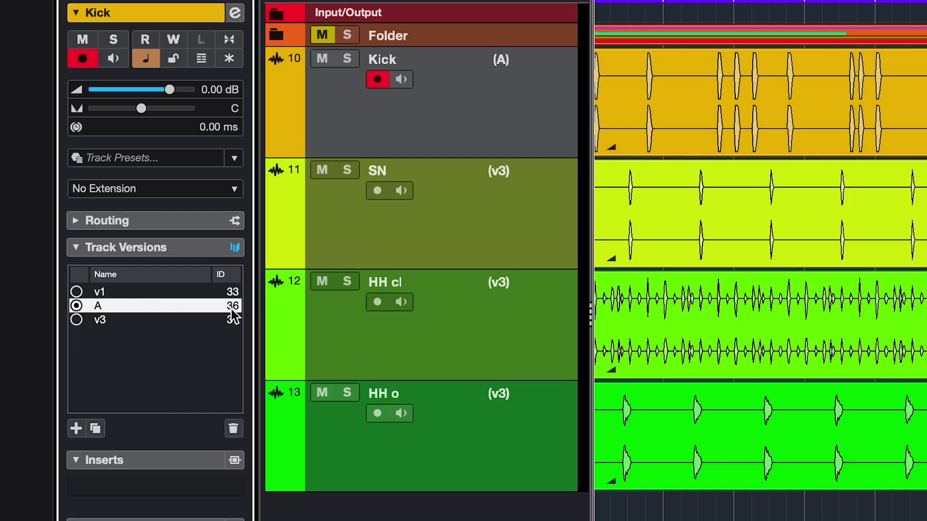
Rename version v3 of the SN track as A
{"action": "left_click", "coordinate": [358, 241]}
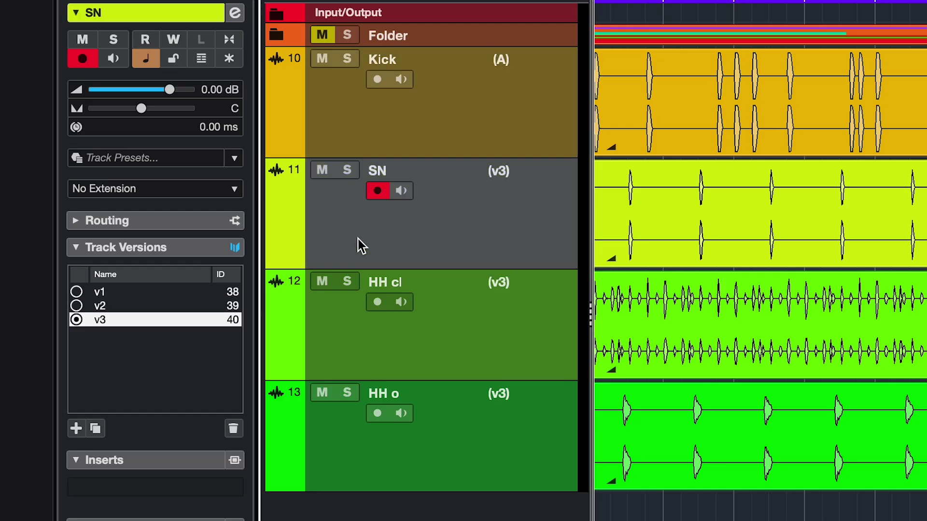
{"action": "double_click", "coordinate": [108, 320]}
{"action": "type", "text": "A"}
{"action": "key", "text": "Return"}
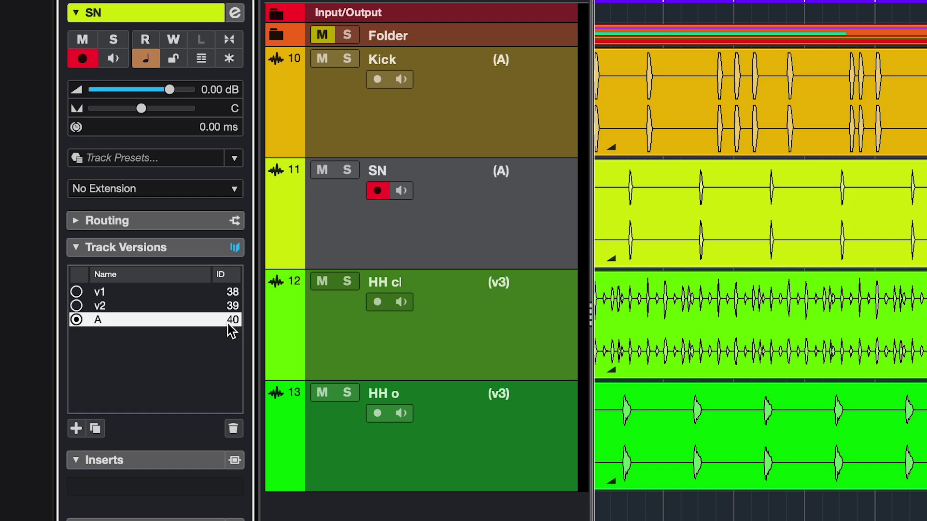
Assign a common version ID to the active A versions of the Kick and SN tracks
{"action": "left_click", "coordinate": [424, 107]}
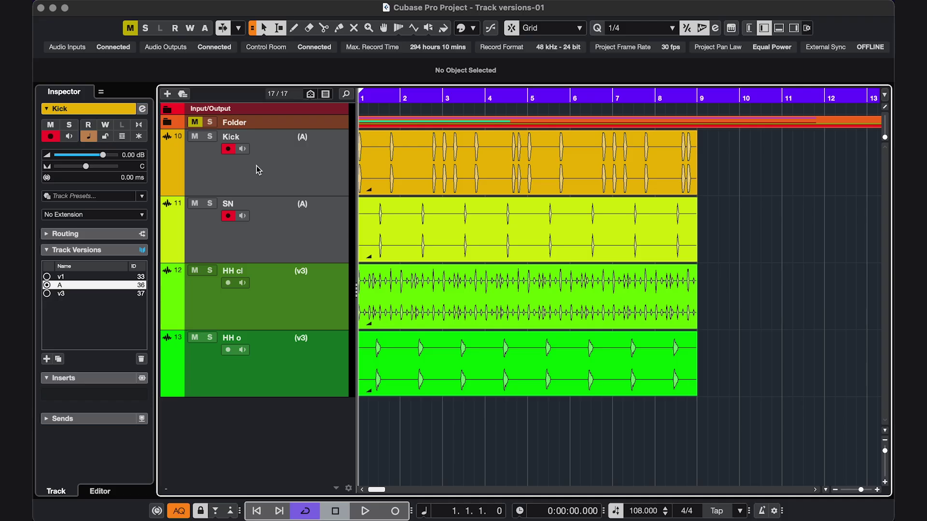
{"action": "left_click", "coordinate": [169, 0]}
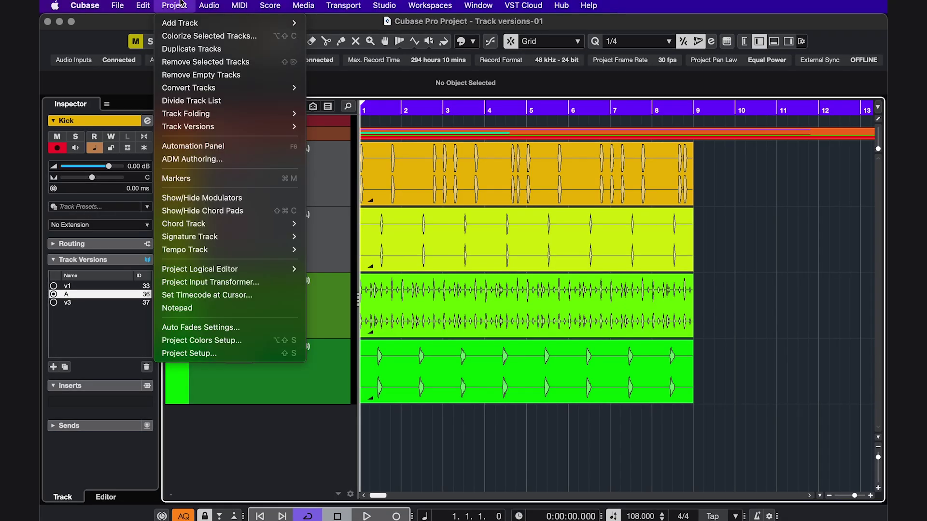
{"action": "mouse_move", "coordinate": [244, 116]}
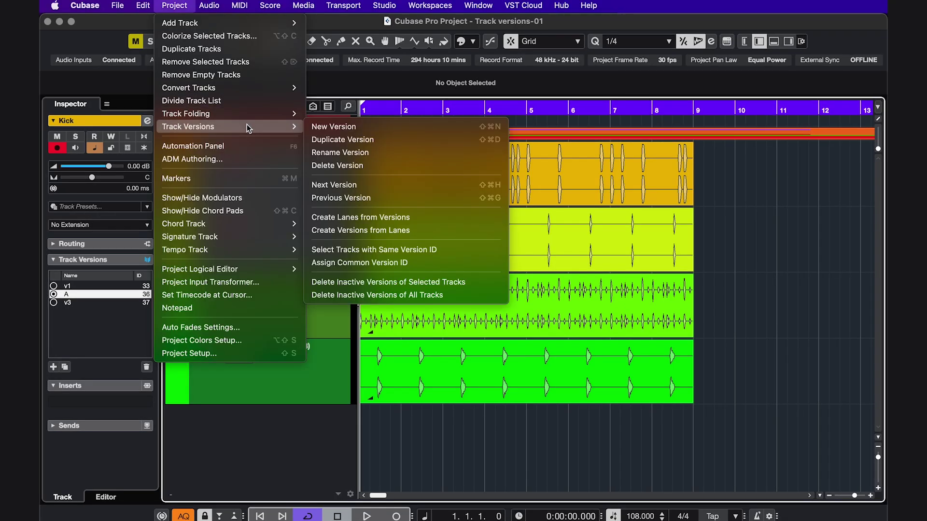
{"action": "left_click", "coordinate": [356, 263]}
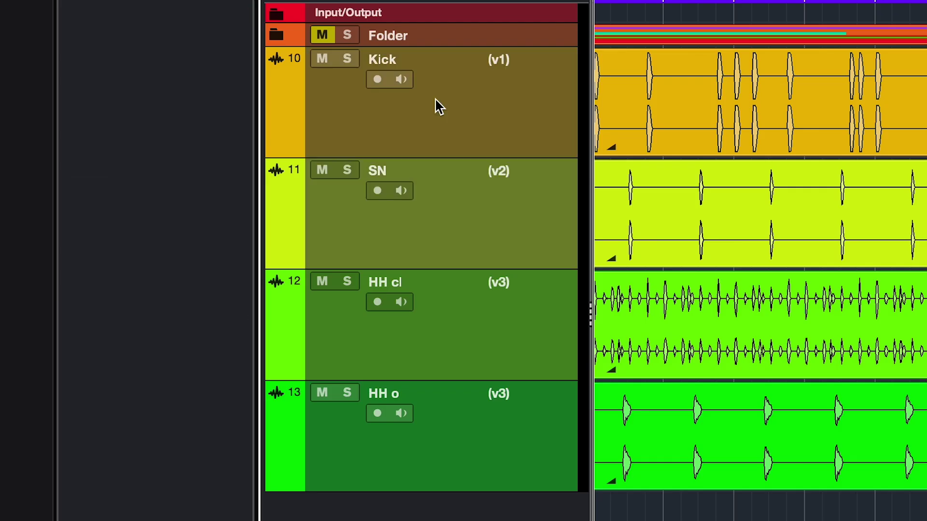
Select the Kick and SN tracks and switch both to version A together
{"action": "left_click", "coordinate": [435, 98]}
{"action": "left_click", "coordinate": [445, 224], "text": "ctrl"}
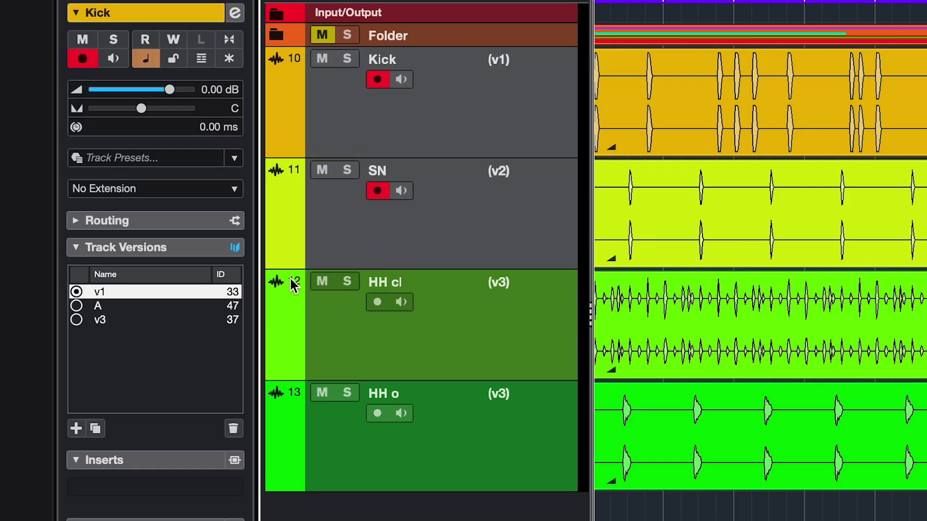
{"action": "left_click", "coordinate": [95, 306]}
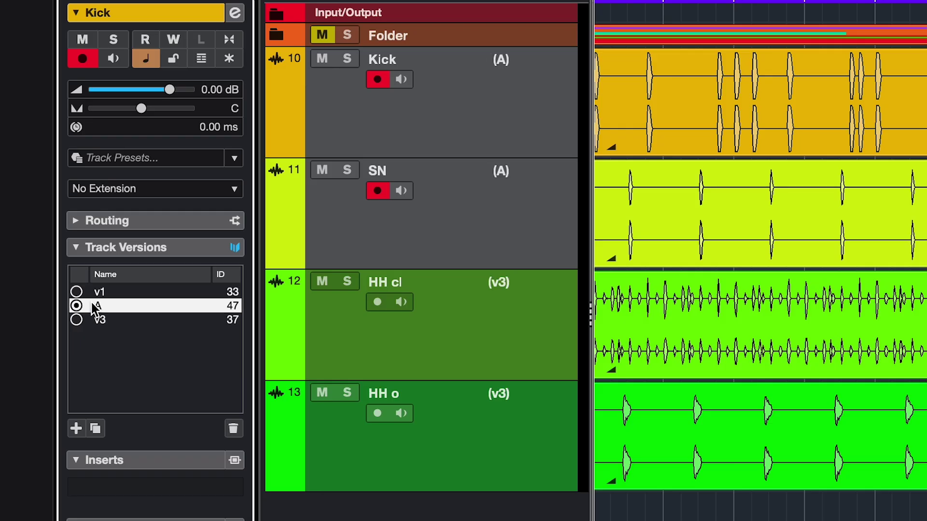
Record a take of about four bars on the Kick, SN, HH cl, HH o and GTR tracks
{"action": "key", "text": "space"}
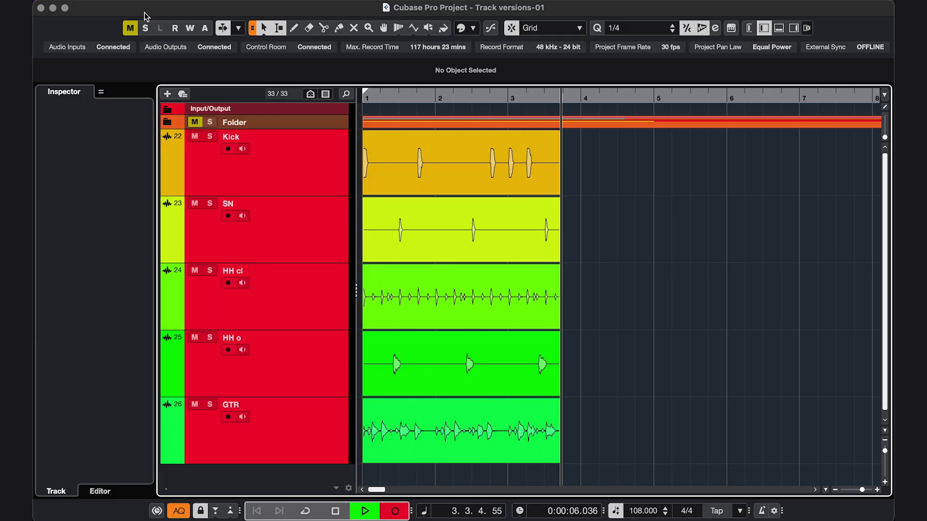
{"action": "key", "text": "space"}
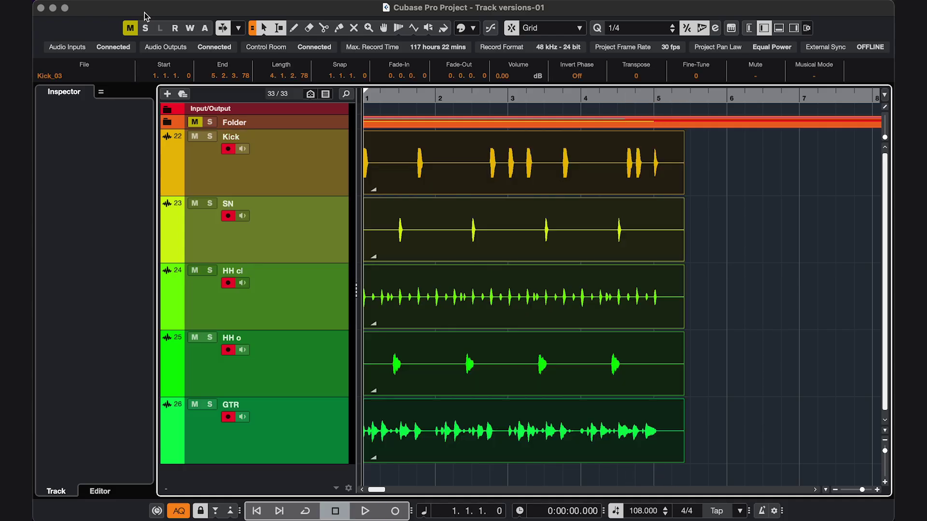
Record a guitar take of about four bars in a new version of the GTR track, with the four drum tracks disarmed
{"action": "left_click", "coordinate": [317, 404]}
{"action": "left_click", "coordinate": [324, 411]}
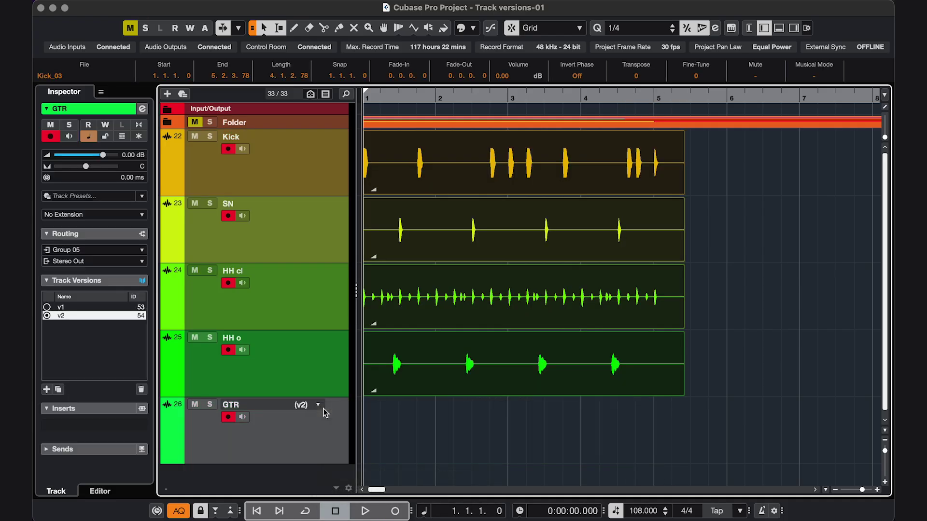
{"action": "left_click_drag", "start_coordinate": [228, 349], "coordinate": [229, 151]}
{"action": "key", "text": "KP_Multiply"}
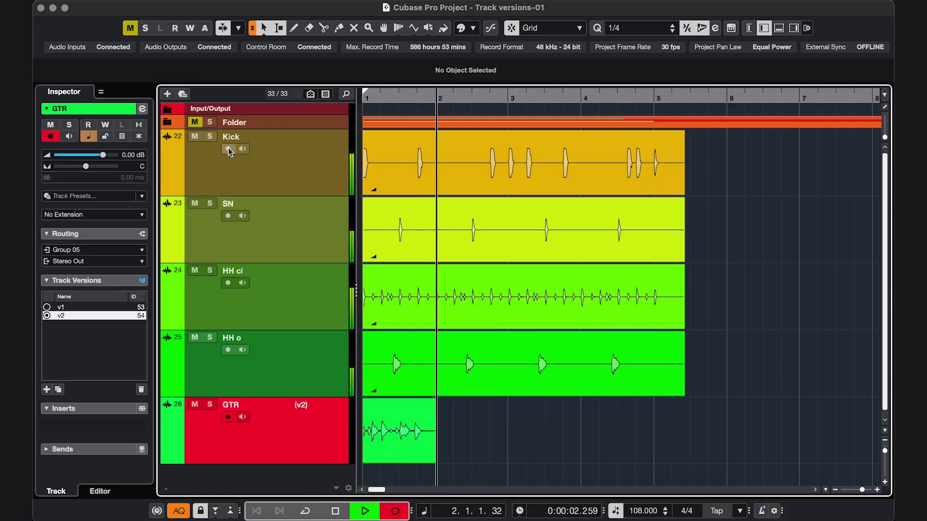
{"action": "key", "text": "space"}
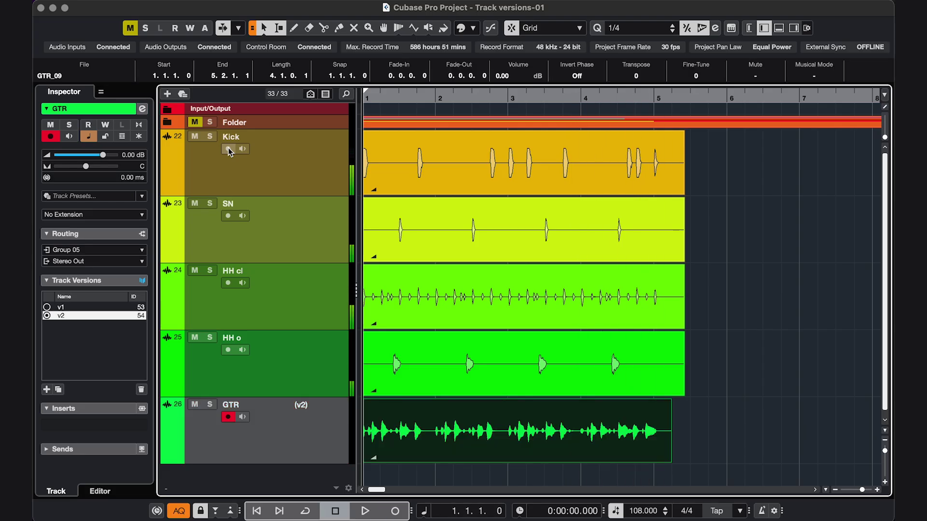
Create a new version on all four drum tracks and GTR together, and record about four bars into it
{"action": "left_click", "coordinate": [318, 139]}
{"action": "left_click", "coordinate": [318, 139]}
{"action": "left_click", "coordinate": [320, 139]}
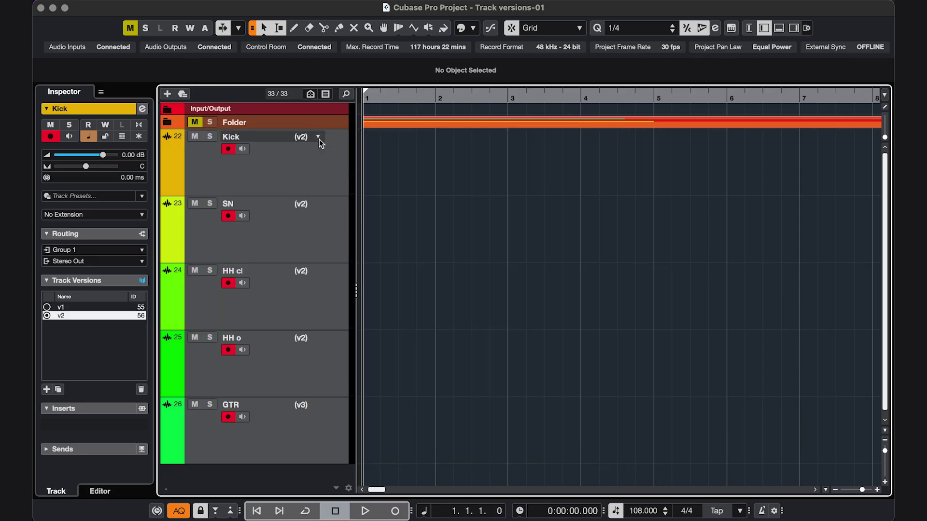
{"action": "key", "text": "KP_Multiply"}
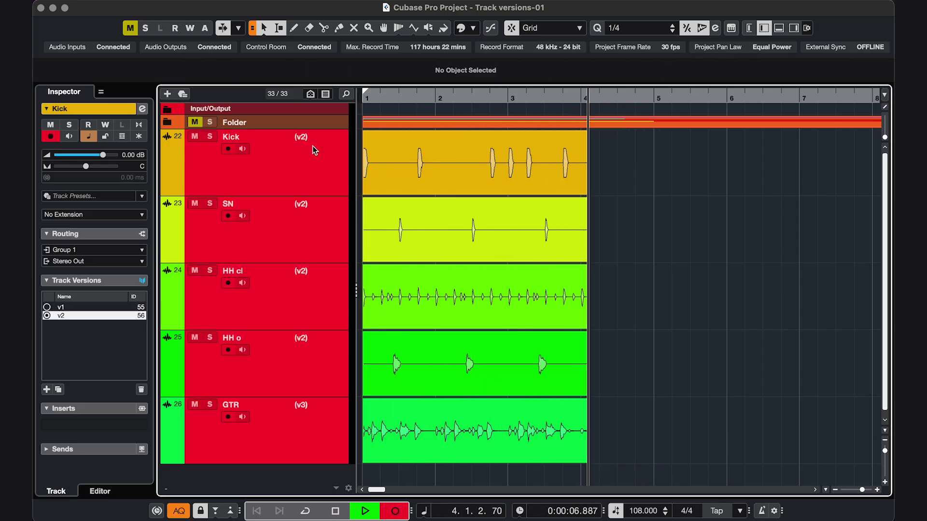
{"action": "key", "text": "space"}
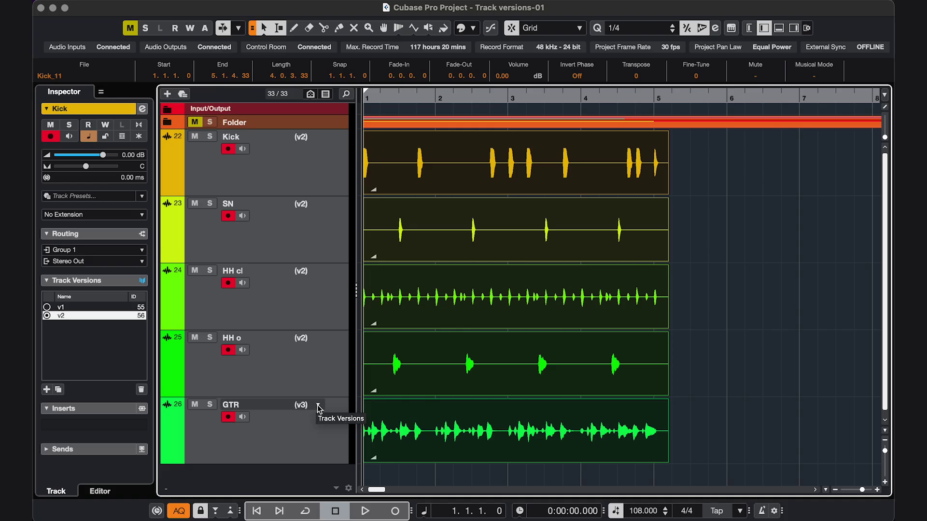
Activate GTR's version v1 for all selected tracks, choosing to create new empty versions with a common version ID where it is missing
{"action": "left_click", "coordinate": [319, 407]}
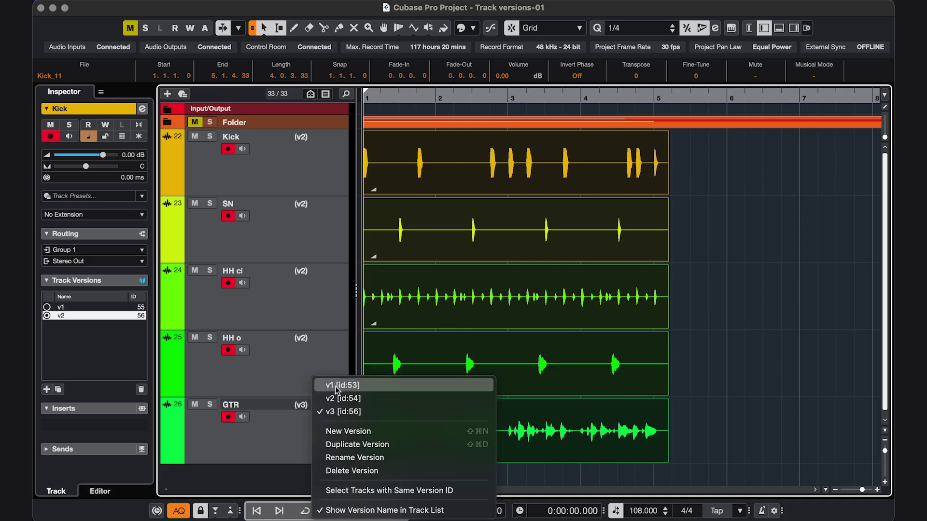
{"action": "left_click", "coordinate": [341, 386]}
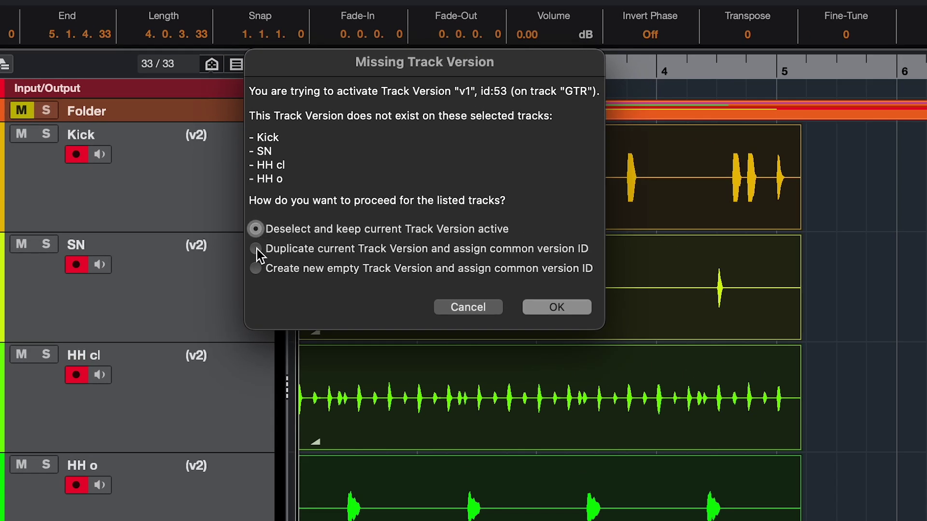
{"action": "left_click", "coordinate": [256, 250]}
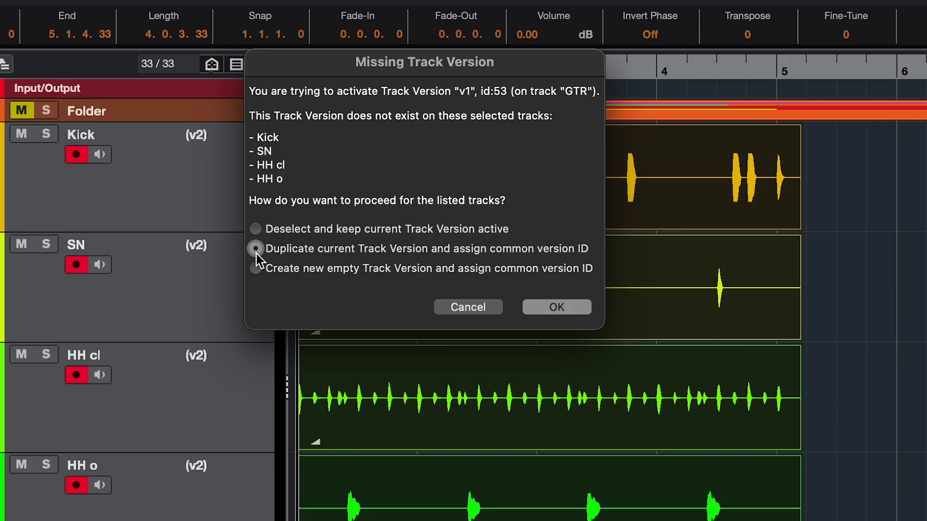
{"action": "left_click", "coordinate": [256, 272]}
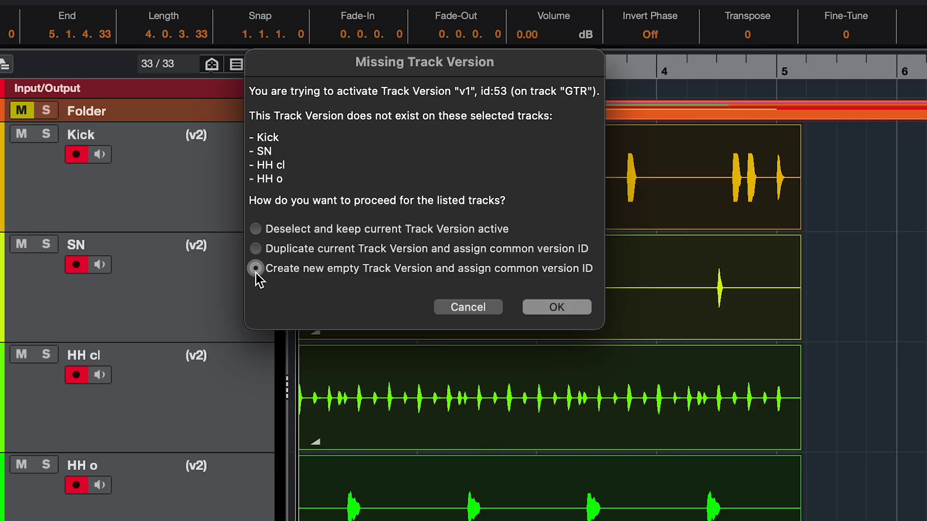